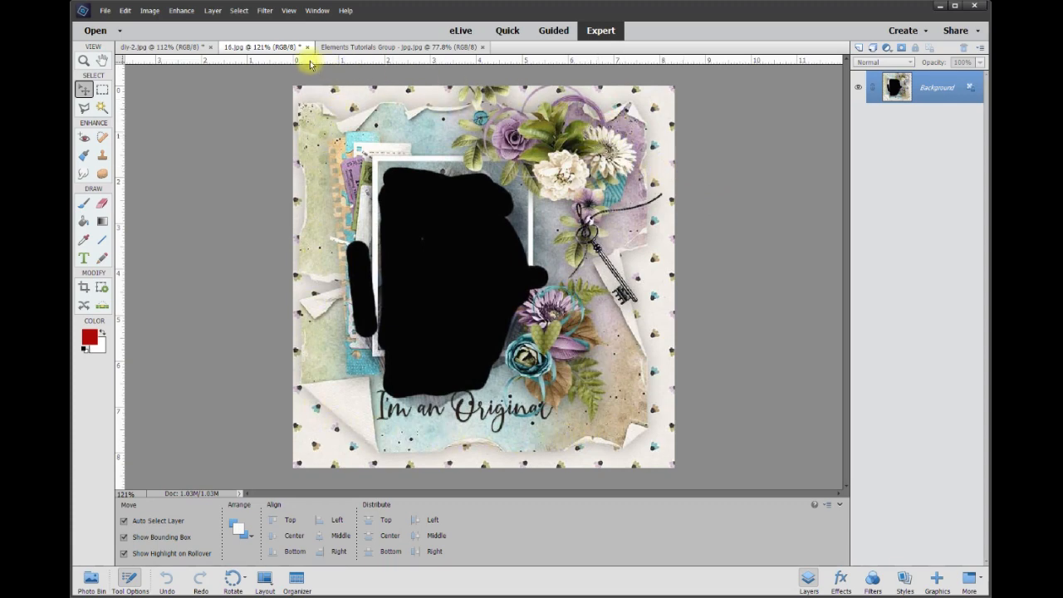
# Step: Compare the diy-2.jpg poster with the torn-paper page in 16.jpg, and show Layer 4 in diy-2.jpg
pyautogui.click(200, 46)
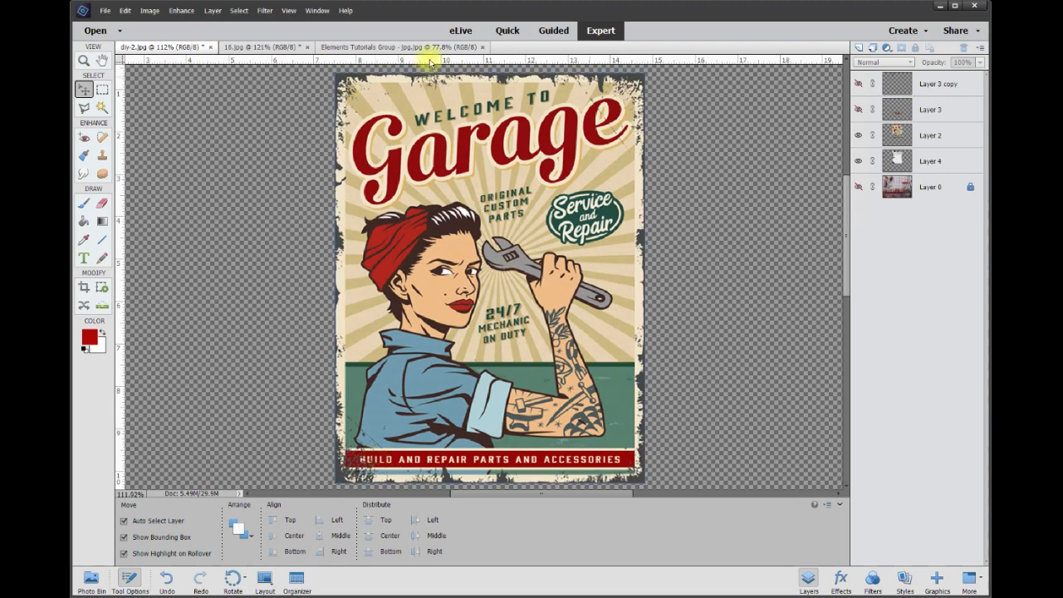
pyautogui.click(281, 48)
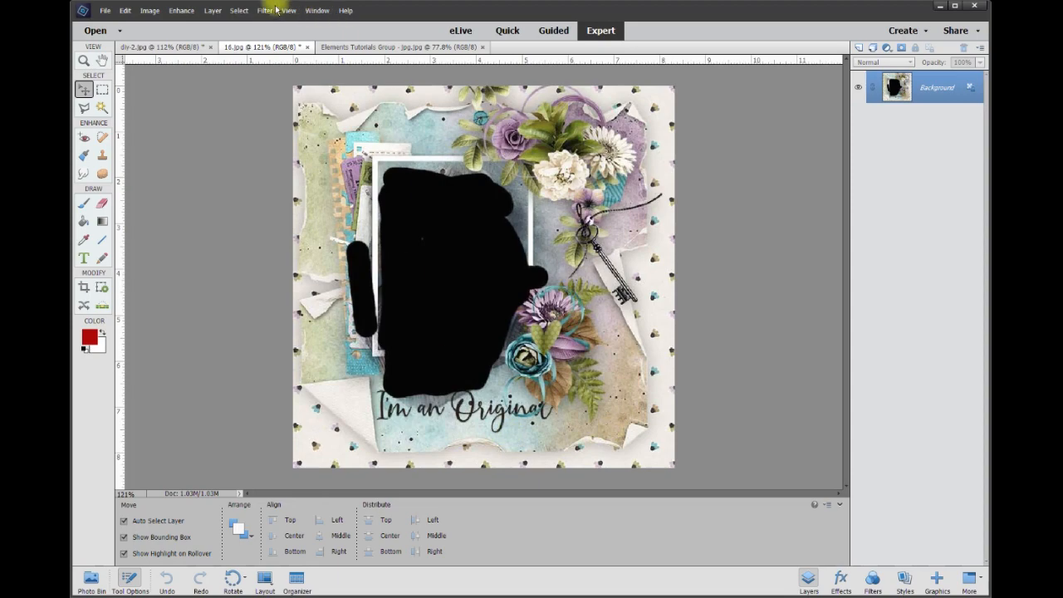
pyautogui.click(170, 47)
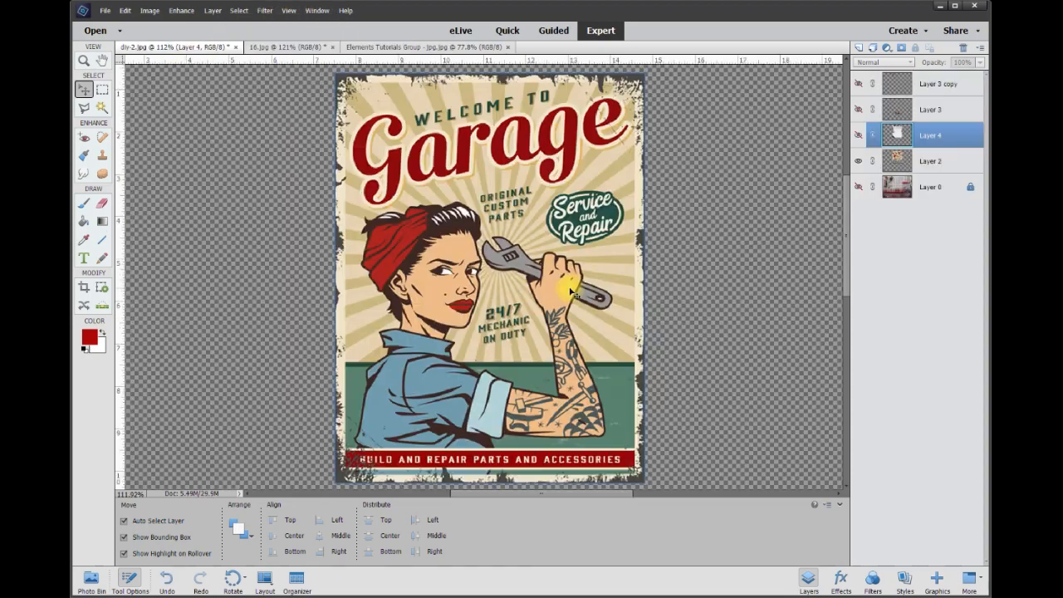
pyautogui.click(857, 136)
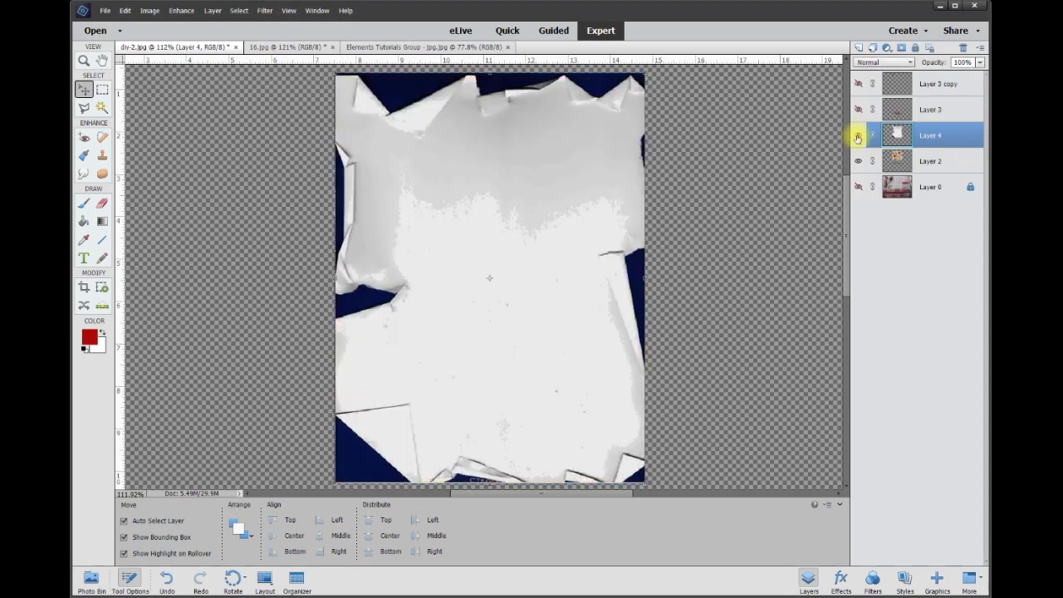
pyautogui.click(292, 47)
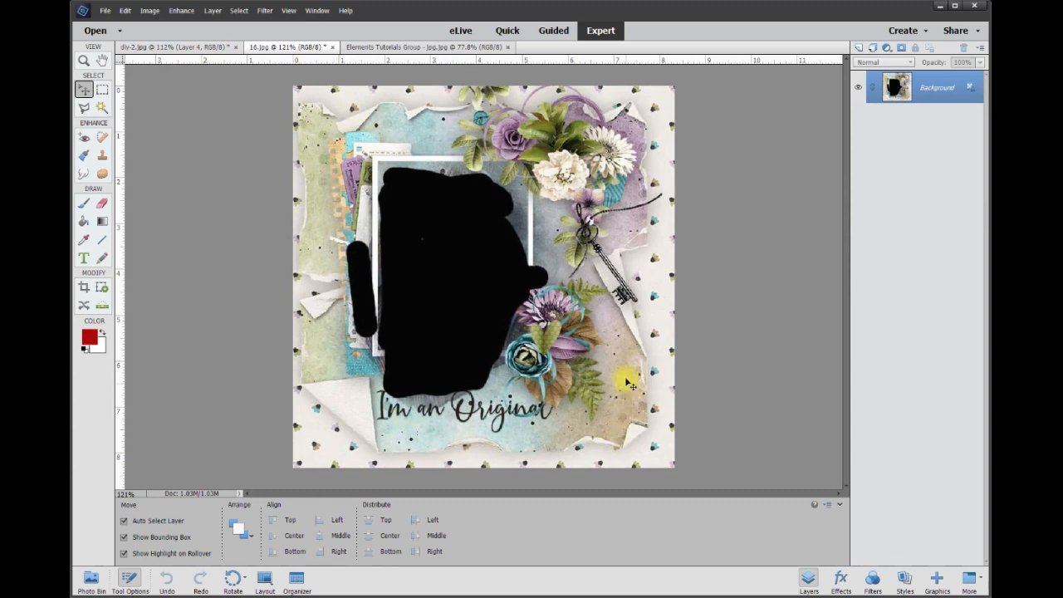
pyautogui.click(184, 50)
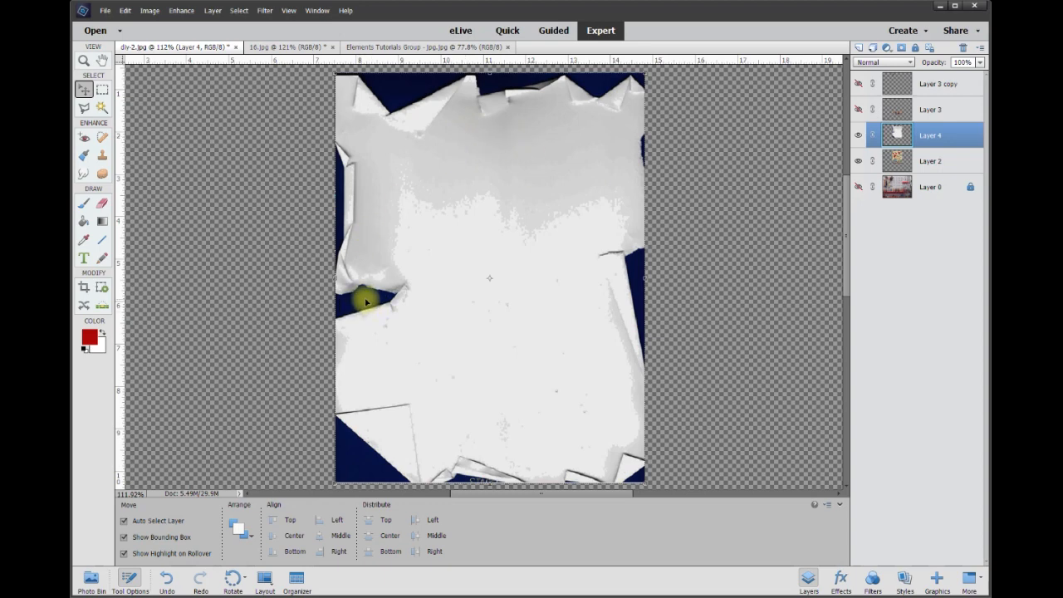
# Step: Set the Magic Wand tolerance to 50 and delete the blue background along the top edge of Layer 4's paper
pyautogui.scroll(3, 498, 96)
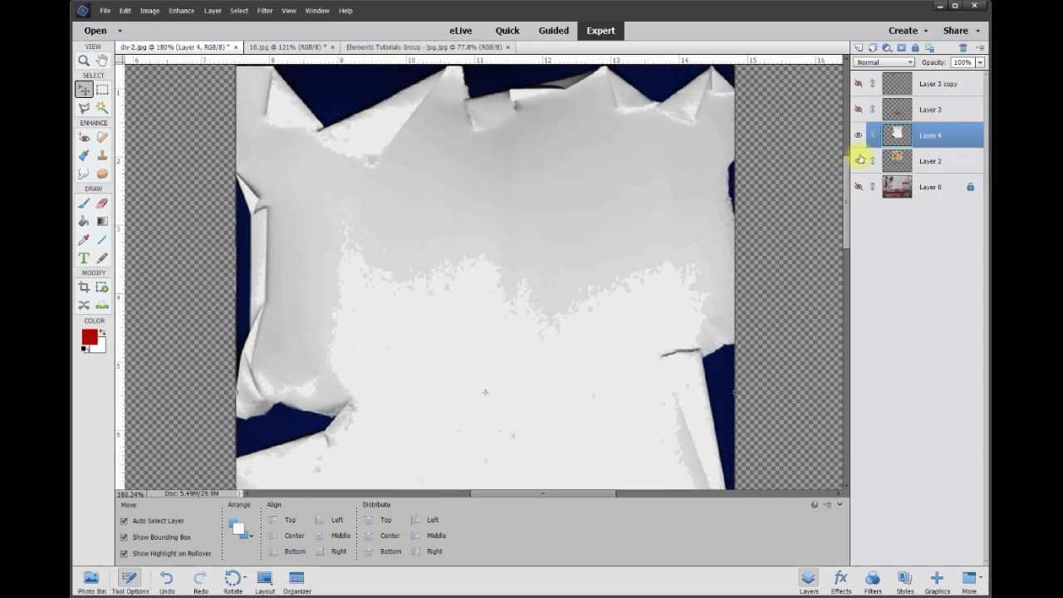
pyautogui.scroll(3, 847, 166)
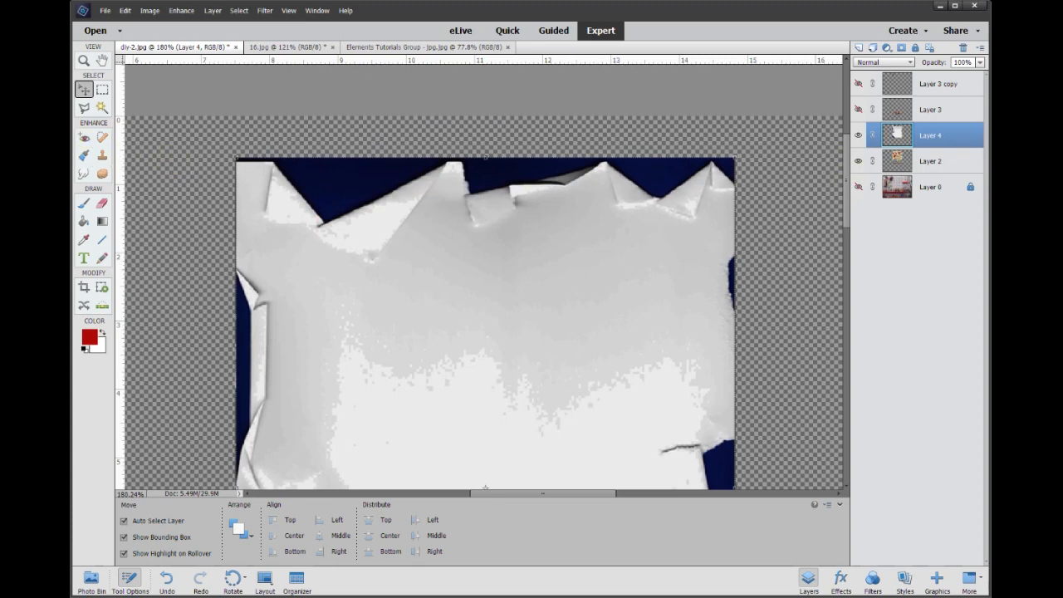
pyautogui.click(103, 108)
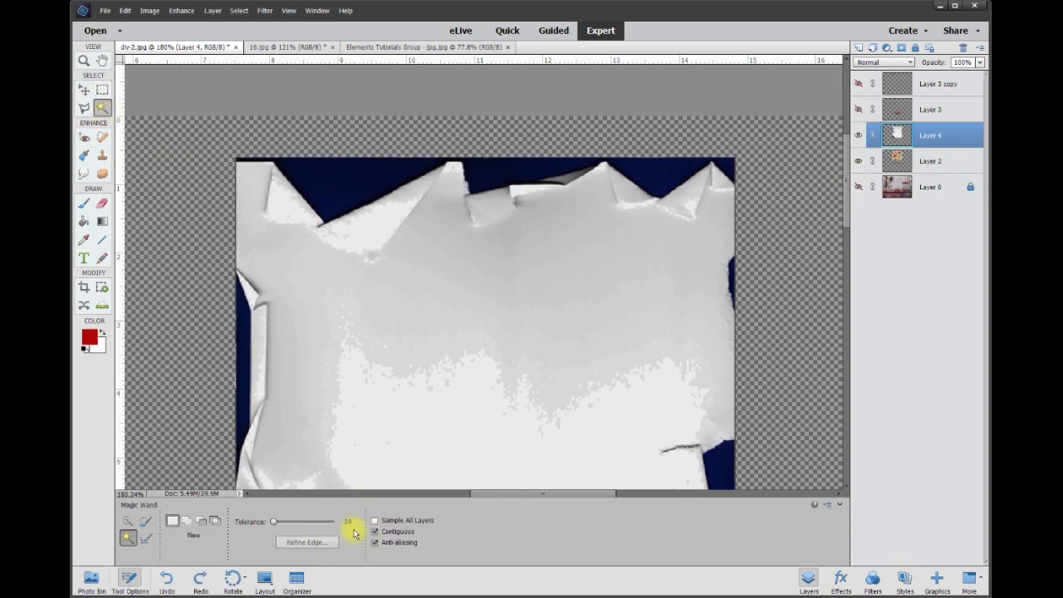
pyautogui.click(350, 522)
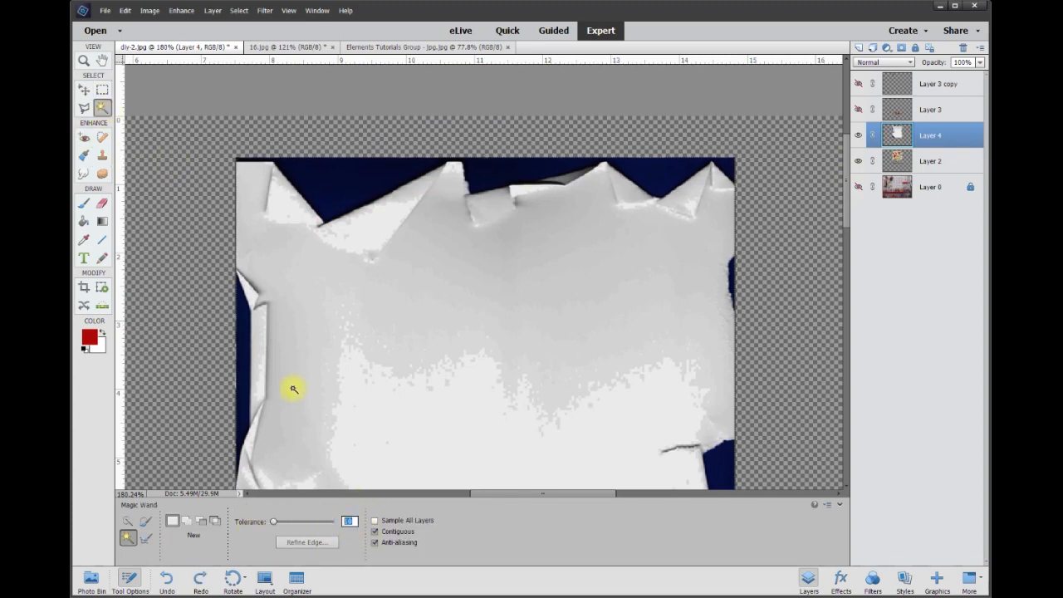
pyautogui.click(332, 196)
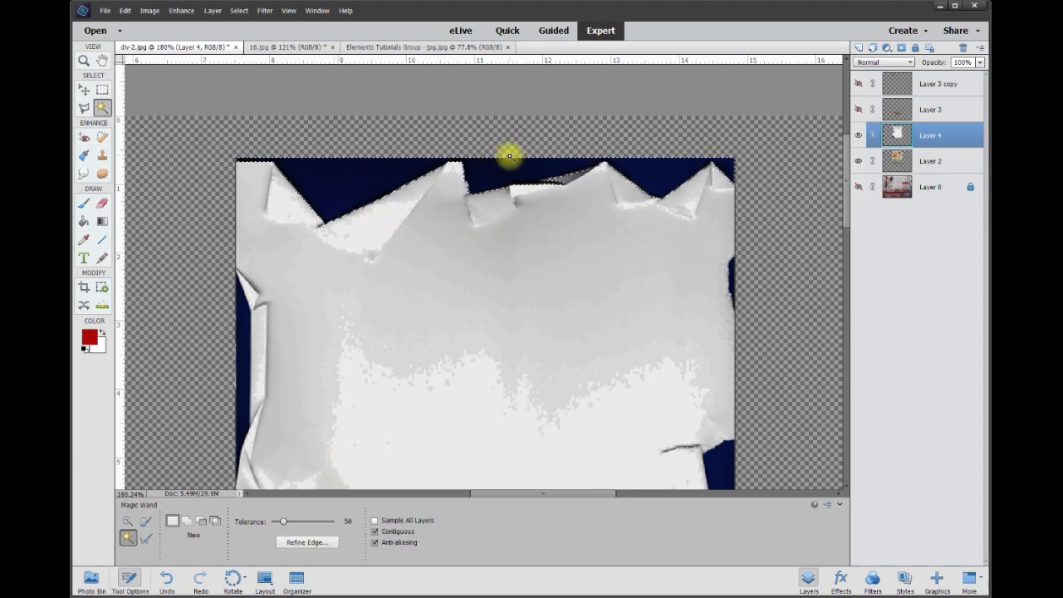
pyautogui.press('Delete')
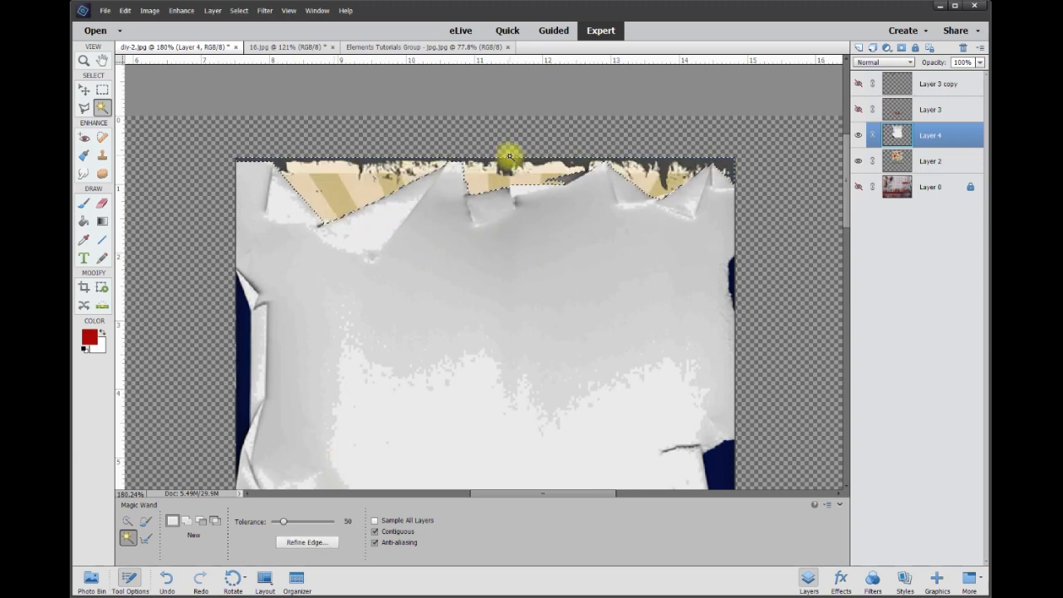
# Step: Hide Layer 2 and delete the blue areas beside the upper left and right edges of Layer 4's paper
pyautogui.click(859, 161)
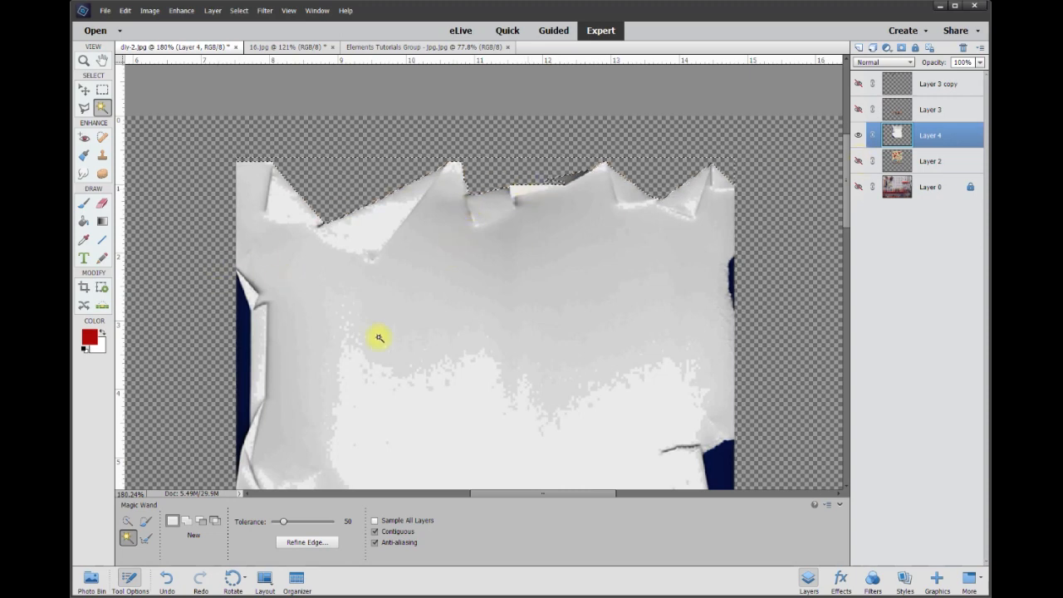
pyautogui.click(734, 280)
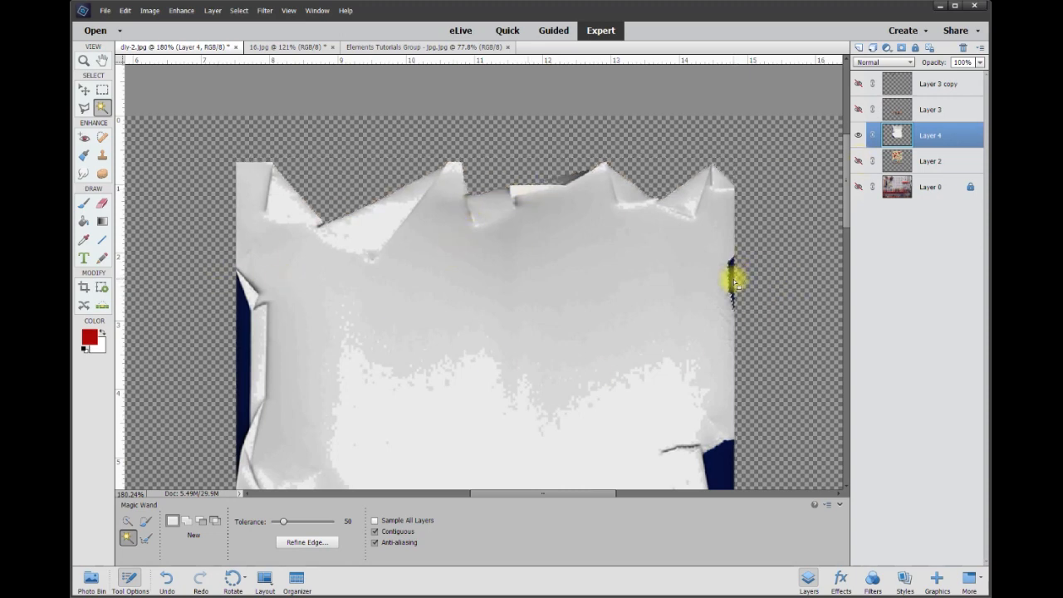
pyautogui.click(242, 376)
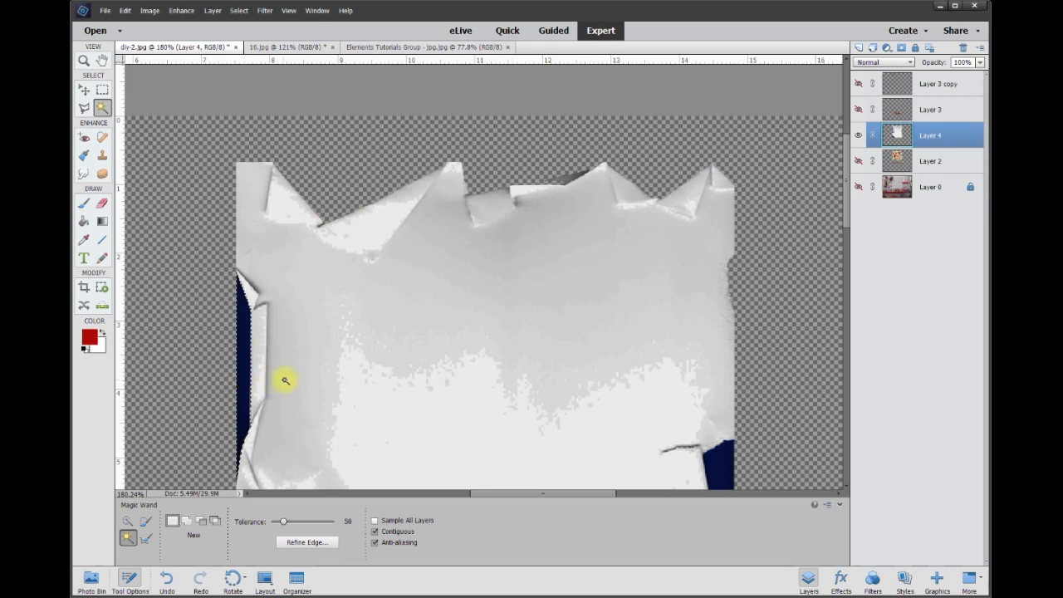
pyautogui.press('Delete')
pyautogui.moveTo(842, 218); pyautogui.dragTo(847, 286)
pyautogui.click(728, 221)
pyautogui.press('Delete')
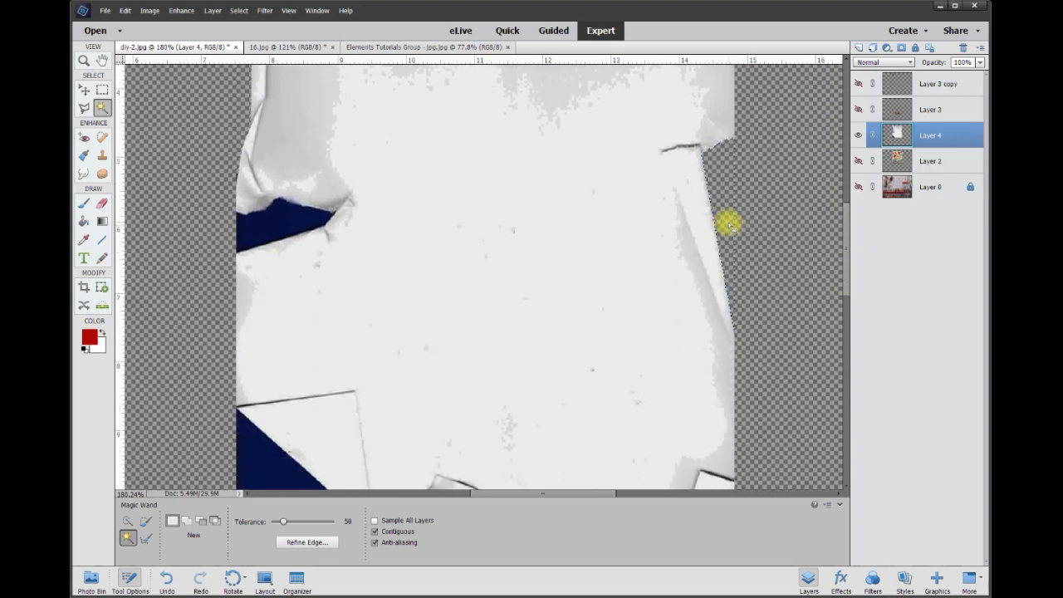
# Step: Delete the blue background inside the paper's left tear and along its bottom corners and edge
pyautogui.click(264, 237)
pyautogui.press('Delete')
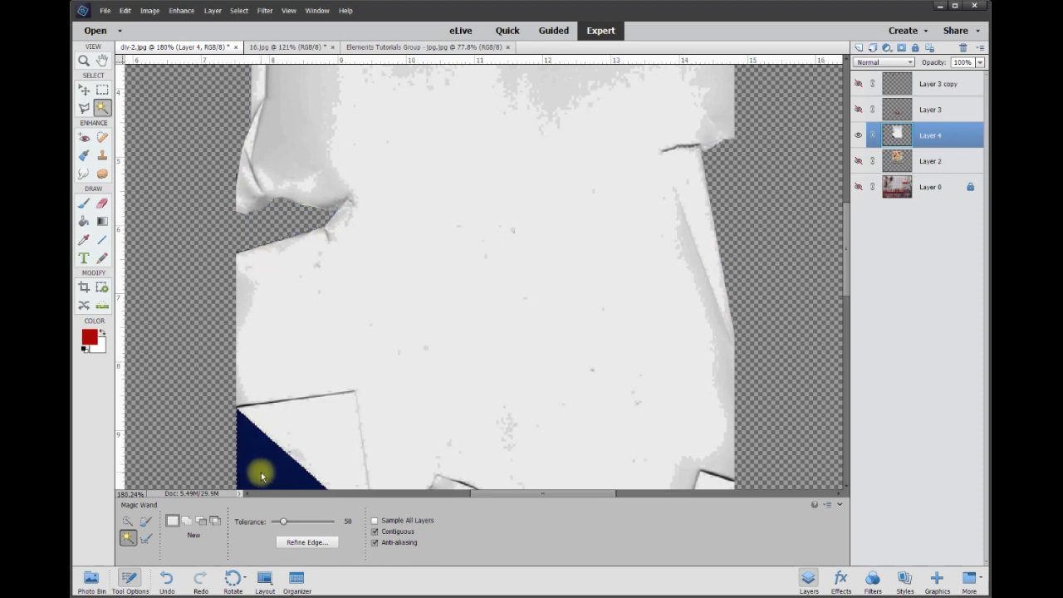
pyautogui.click(264, 474)
pyautogui.press('Delete')
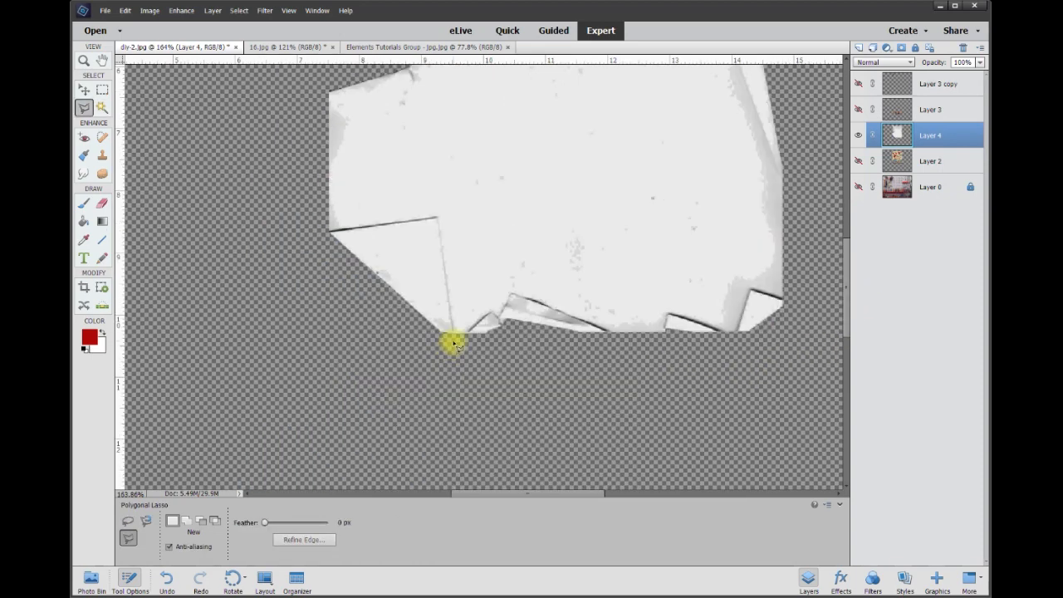
pyautogui.scroll(-9, 454, 339)
pyautogui.scroll(3, 454, 270)
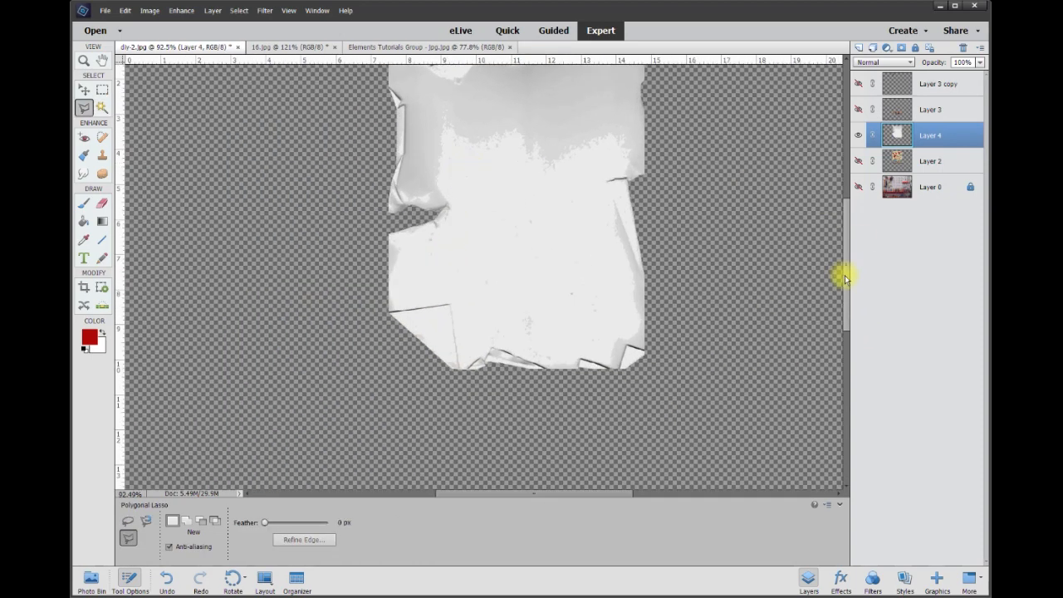
pyautogui.scroll(3, 822, 259)
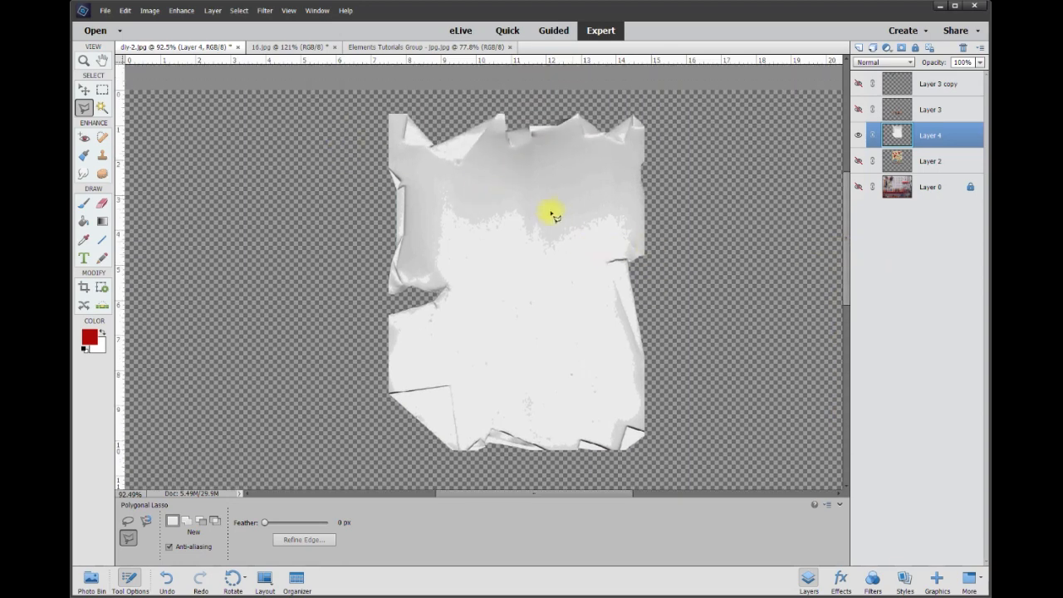
pyautogui.scroll(1, 553, 215)
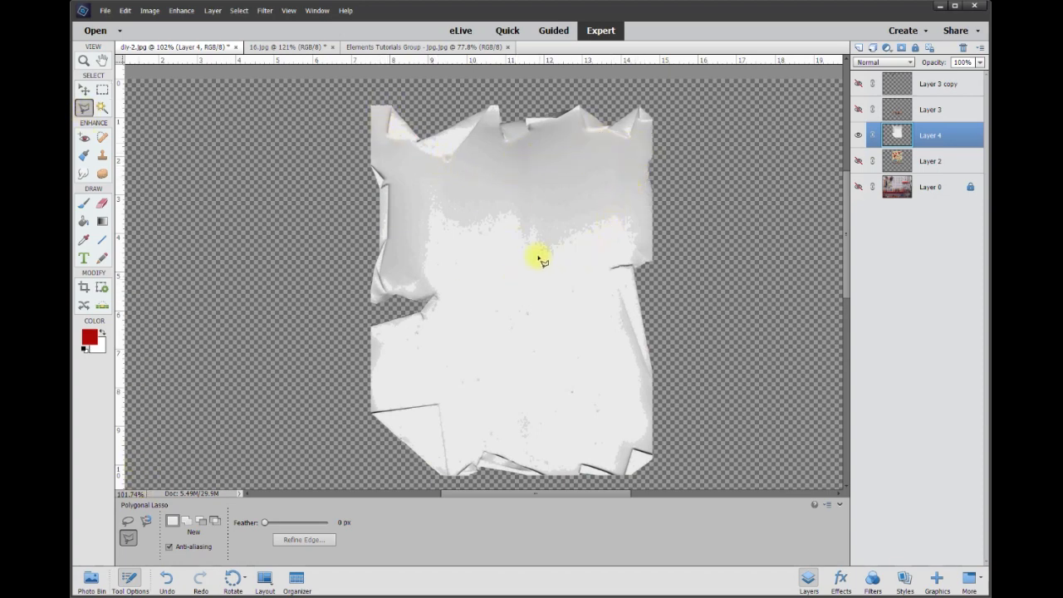
# Step: Start a Polygonal Lasso outline above the paper's top-left corner, following the lower edges of the first two large folds
pyautogui.scroll(3, 408, 157)
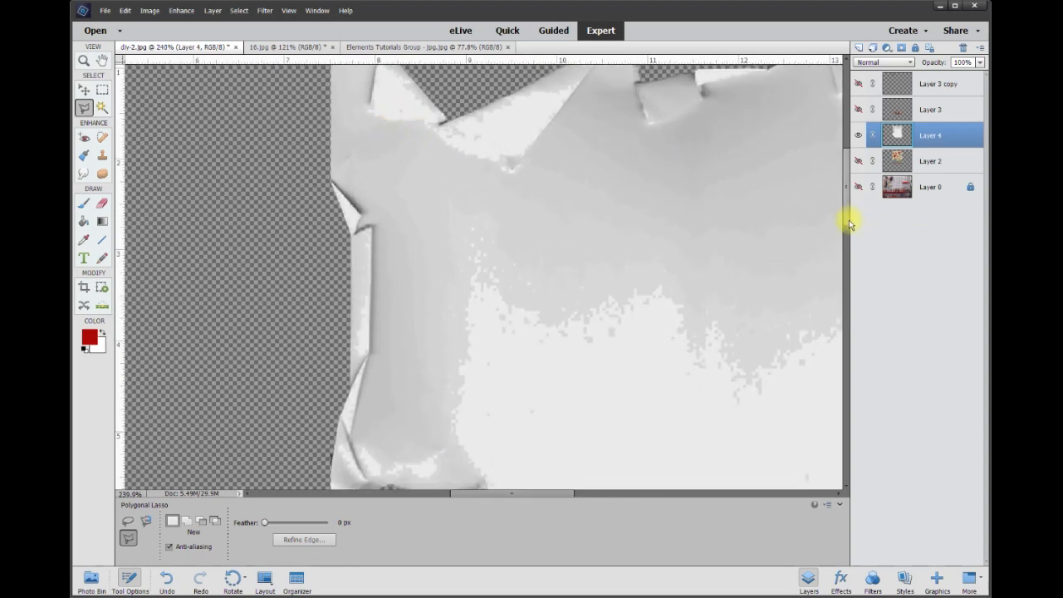
pyautogui.scroll(2, 847, 218)
pyautogui.scroll(2, 441, 158)
pyautogui.click(263, 95)
pyautogui.click(352, 101)
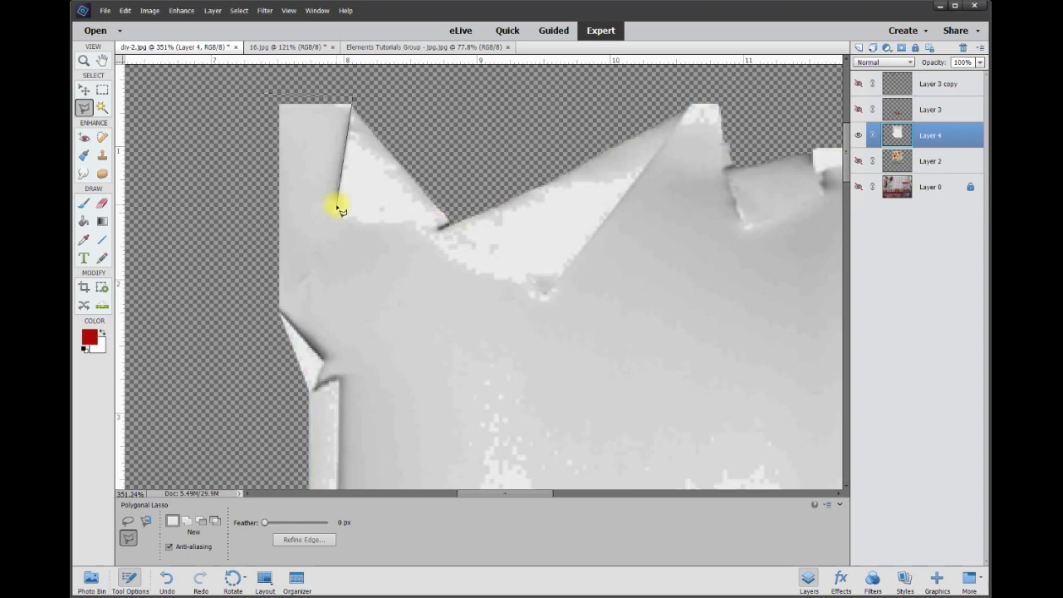
pyautogui.click(334, 220)
pyautogui.click(357, 232)
pyautogui.click(411, 232)
pyautogui.click(461, 278)
pyautogui.click(538, 303)
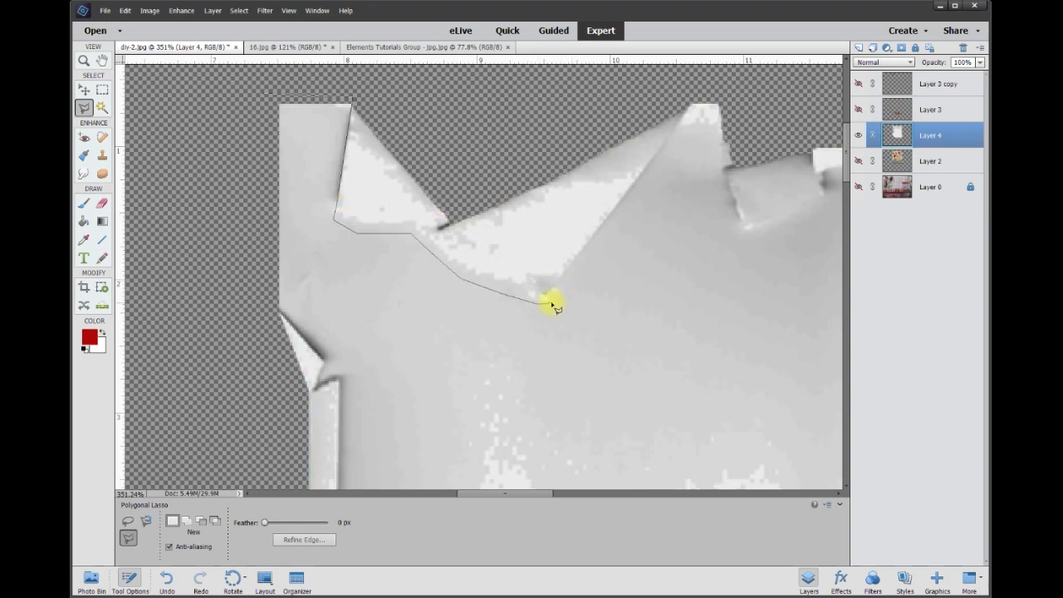
pyautogui.click(560, 284)
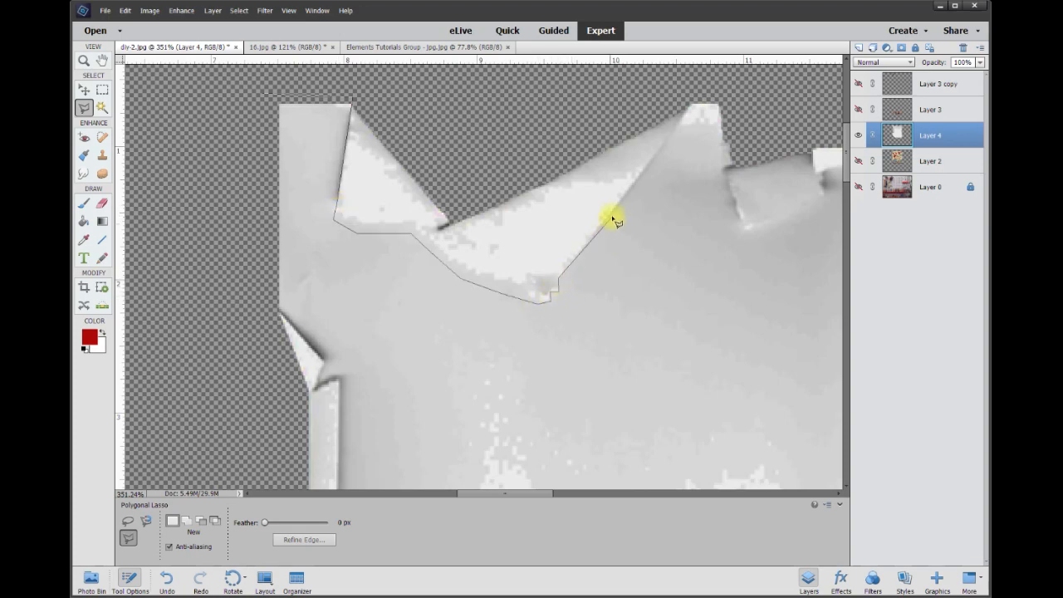
# Step: Continue the lasso outline around the small flap and remaining folds along the paper's top edge to its right corner
pyautogui.click(692, 105)
pyautogui.click(724, 94)
pyautogui.click(746, 161)
pyautogui.click(727, 169)
pyautogui.click(745, 226)
pyautogui.click(775, 220)
pyautogui.hscroll(8, 775, 220)
pyautogui.click(324, 195)
pyautogui.click(313, 150)
pyautogui.click(415, 103)
pyautogui.click(500, 104)
pyautogui.click(524, 184)
pyautogui.click(663, 220)
pyautogui.click(708, 106)
# Step: Carry the lasso outline down the paper's right side and along the top of the long right-hand fold
pyautogui.scroll(-7, 752, 164)
pyautogui.click(687, 196)
pyautogui.click(639, 201)
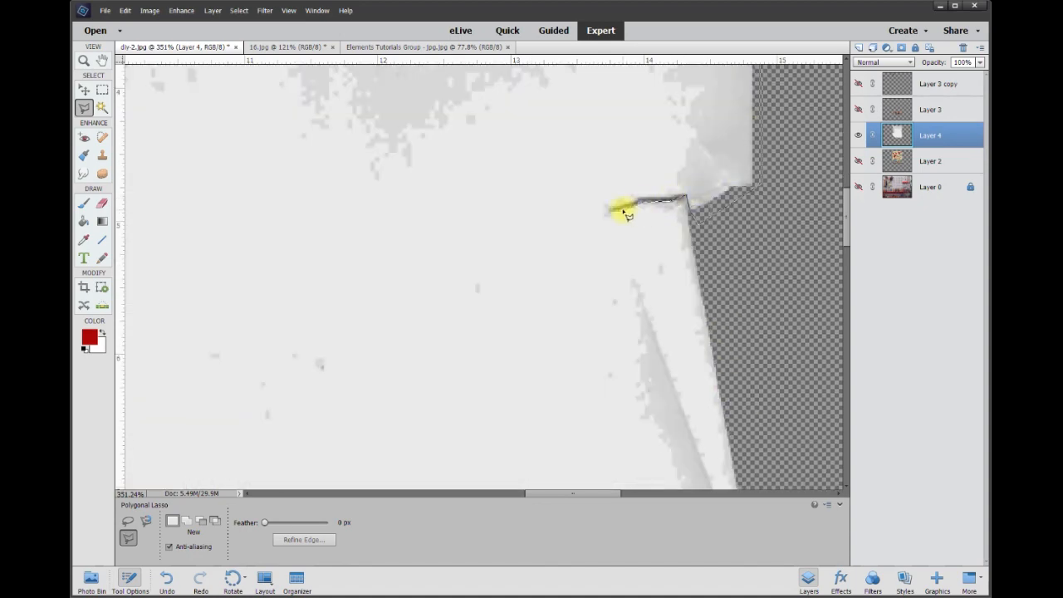
pyautogui.click(611, 209)
# Step: Trace the lasso outline along the bottom-edge folds and around the large triangular fold at the lower left corner
pyautogui.scroll(-8, 611, 209)
pyautogui.click(683, 294)
pyautogui.click(623, 380)
pyautogui.click(506, 344)
pyautogui.hscroll(-6, 382, 382)
pyautogui.click(551, 338)
pyautogui.click(467, 382)
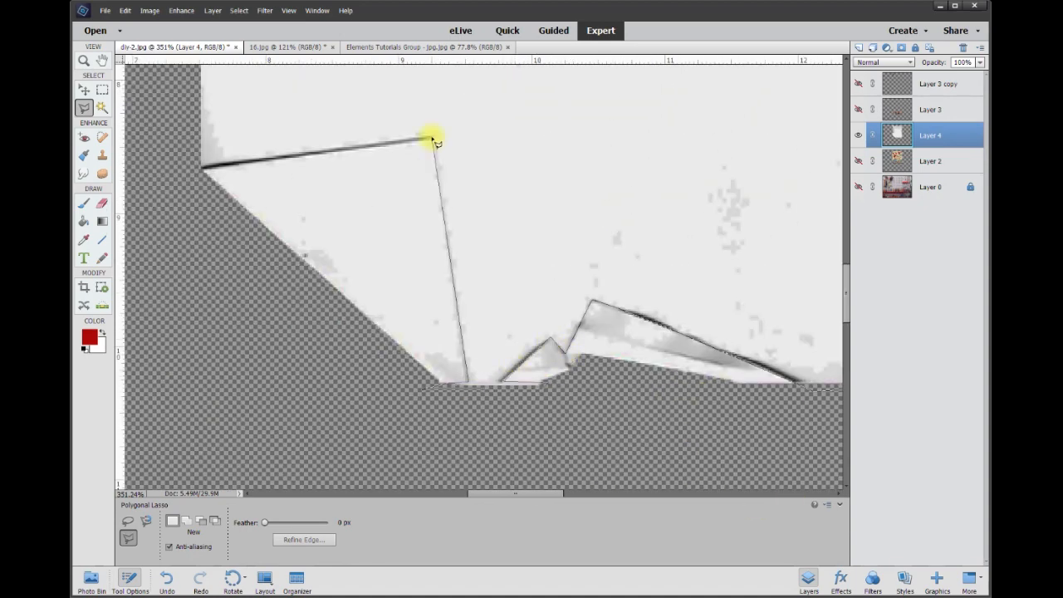
pyautogui.click(432, 139)
pyautogui.click(191, 170)
# Step: Trace the lasso outline up the paper's left side and around the folded edges of the left tear
pyautogui.scroll(7, 191, 170)
pyautogui.click(190, 340)
pyautogui.click(430, 241)
pyautogui.click(333, 246)
pyautogui.click(287, 232)
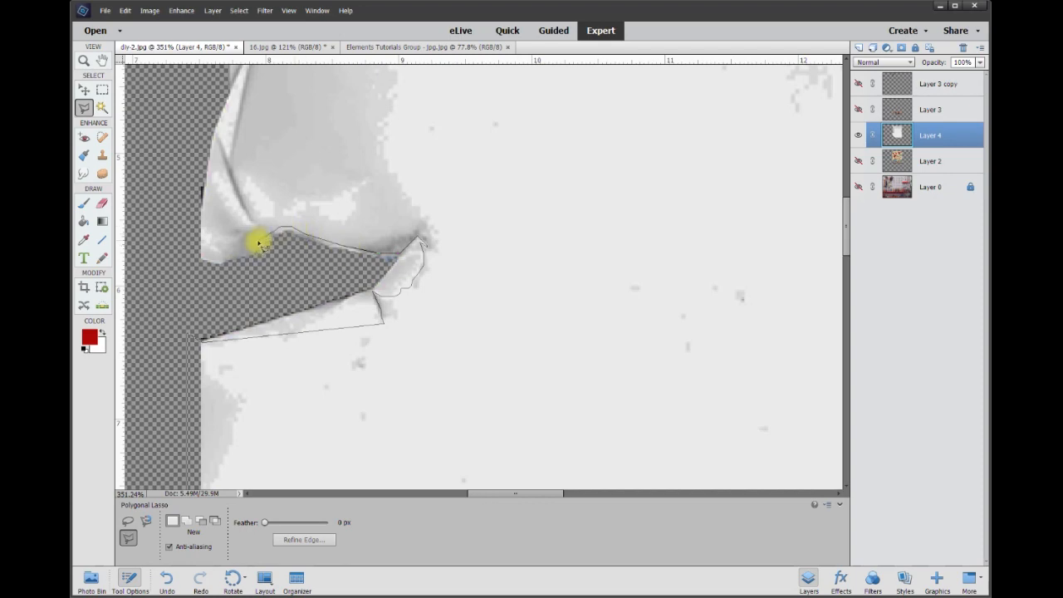
pyautogui.click(220, 264)
# Step: Outline the narrow folds on the upper left edge and close the lasso selection near the top-left corner
pyautogui.scroll(3, 220, 258)
pyautogui.scroll(3, 254, 230)
pyautogui.click(257, 393)
pyautogui.click(261, 208)
pyautogui.click(237, 217)
pyautogui.click(199, 140)
pyautogui.scroll(3, 183, 104)
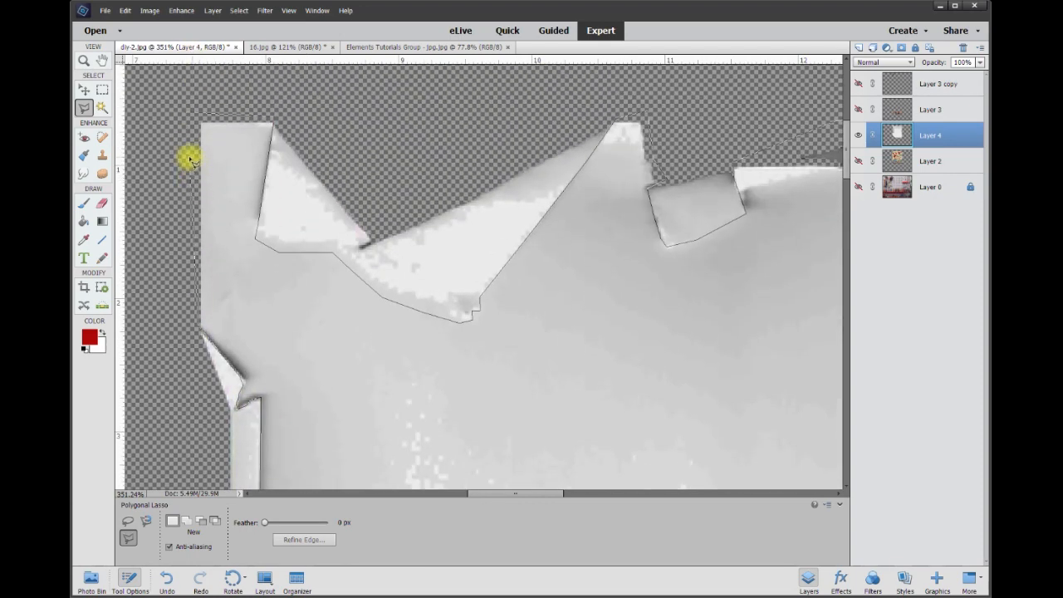
pyautogui.doubleClick(189, 159)
# Step: Delete the selected flat paper from Layer 4, keeping only the folded pieces, and deselect
pyautogui.scroll(-3, 672, 362)
pyautogui.scroll(-3, 672, 375)
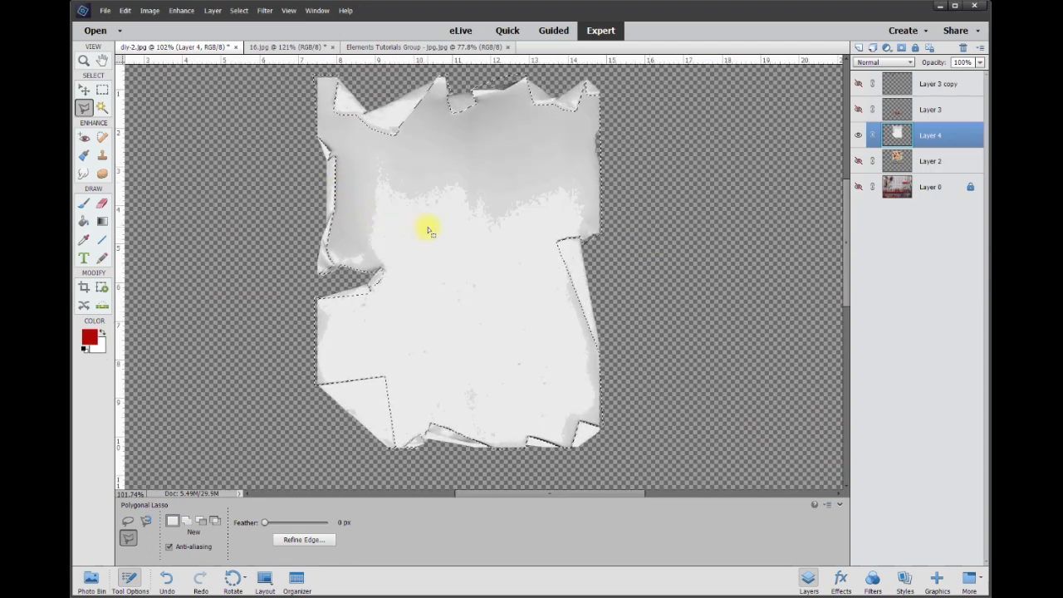
pyautogui.press('Delete')
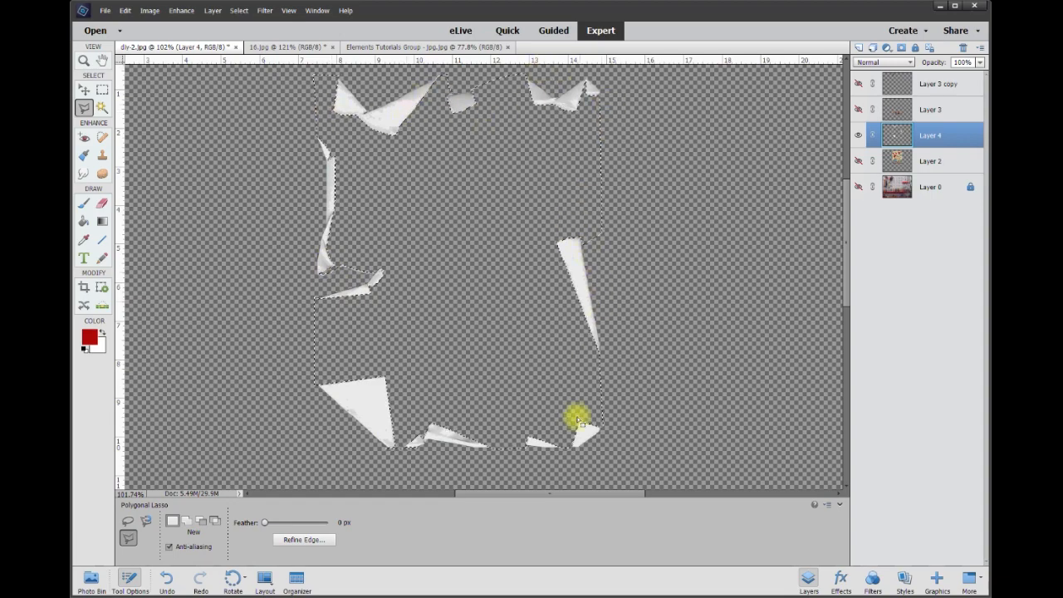
pyautogui.hotkey('ctrl', 'd')
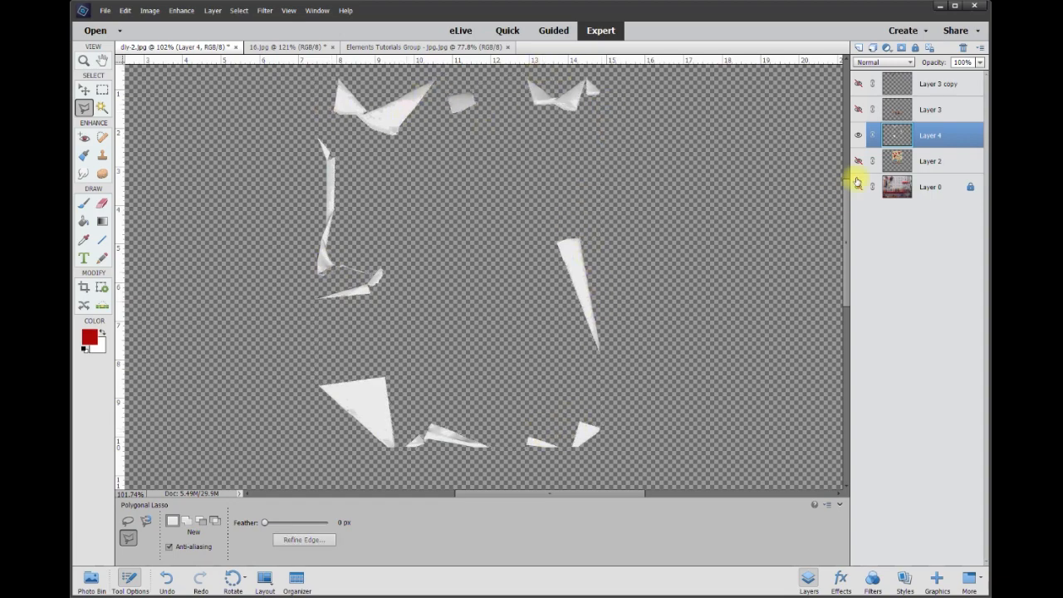
# Step: Show the garage poster on Layer 2 and make it the active layer
pyautogui.click(860, 163)
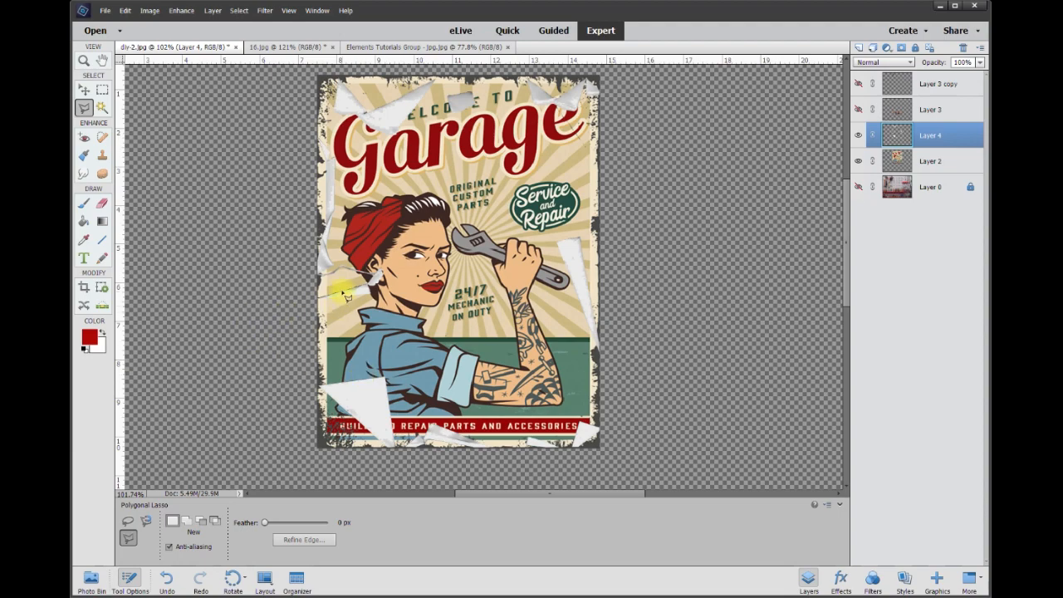
pyautogui.scroll(2, 332, 284)
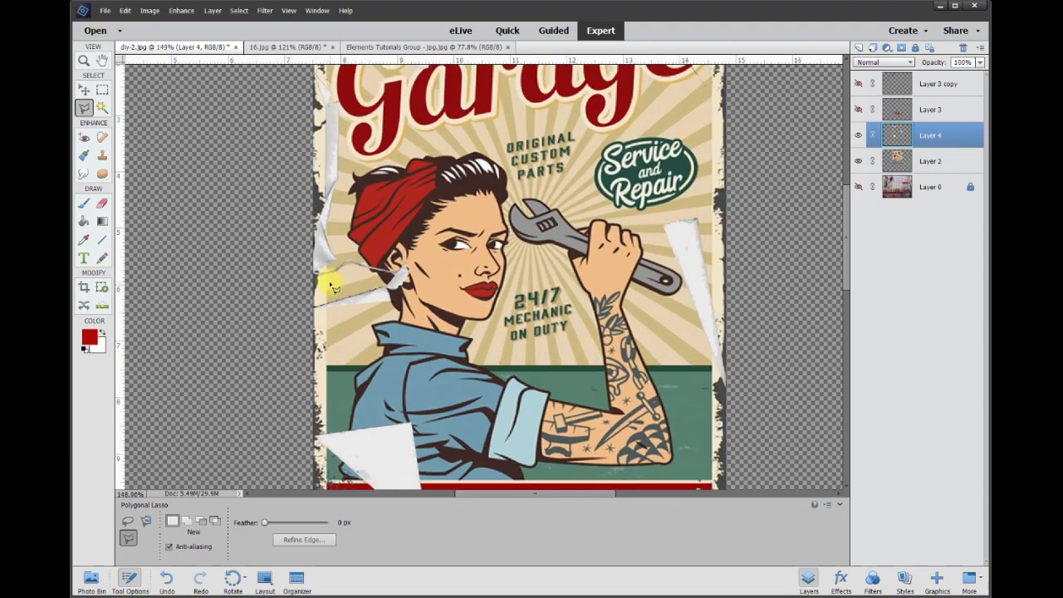
pyautogui.scroll(1, 331, 286)
pyautogui.click(928, 166)
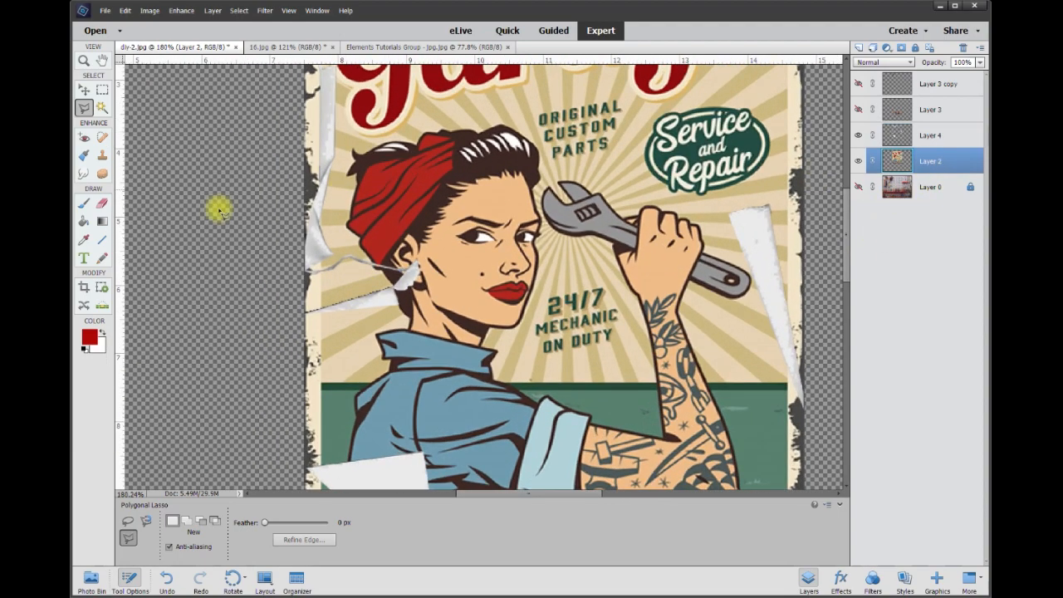
# Step: Lasso the left tear opening beside the woman's ear, delete that area from the poster on Layer 2, and deselect
pyautogui.scroll(1, 334, 321)
pyautogui.scroll(1, 333, 321)
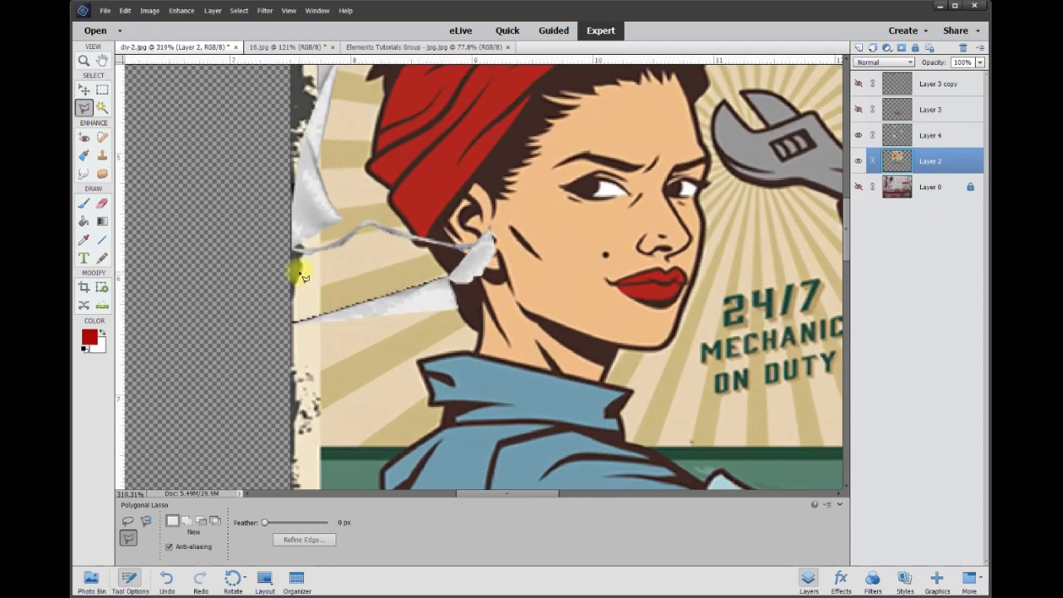
pyautogui.click(469, 251)
pyautogui.click(453, 277)
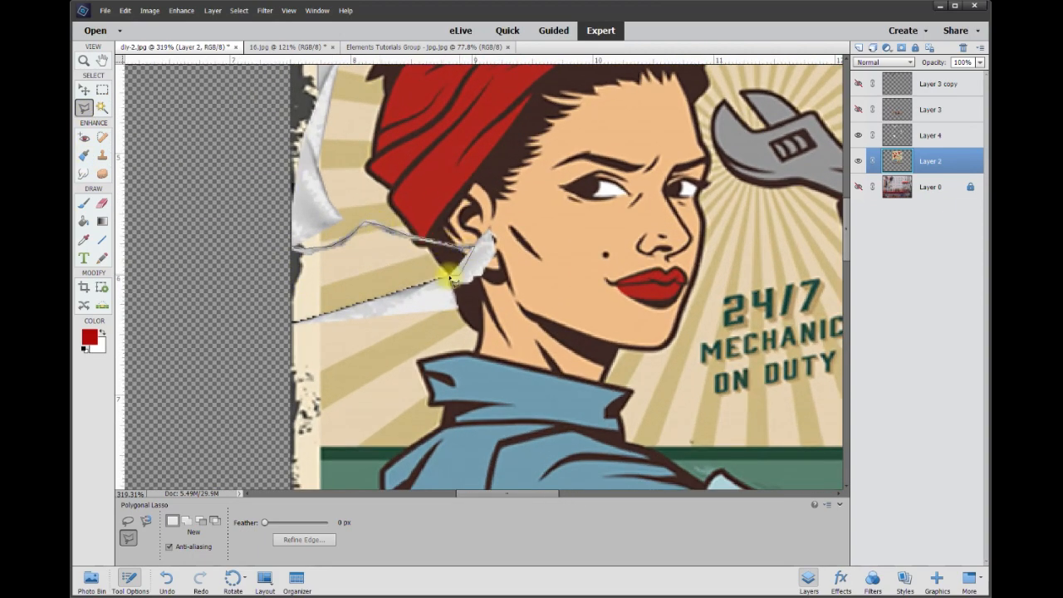
pyautogui.doubleClick(286, 323)
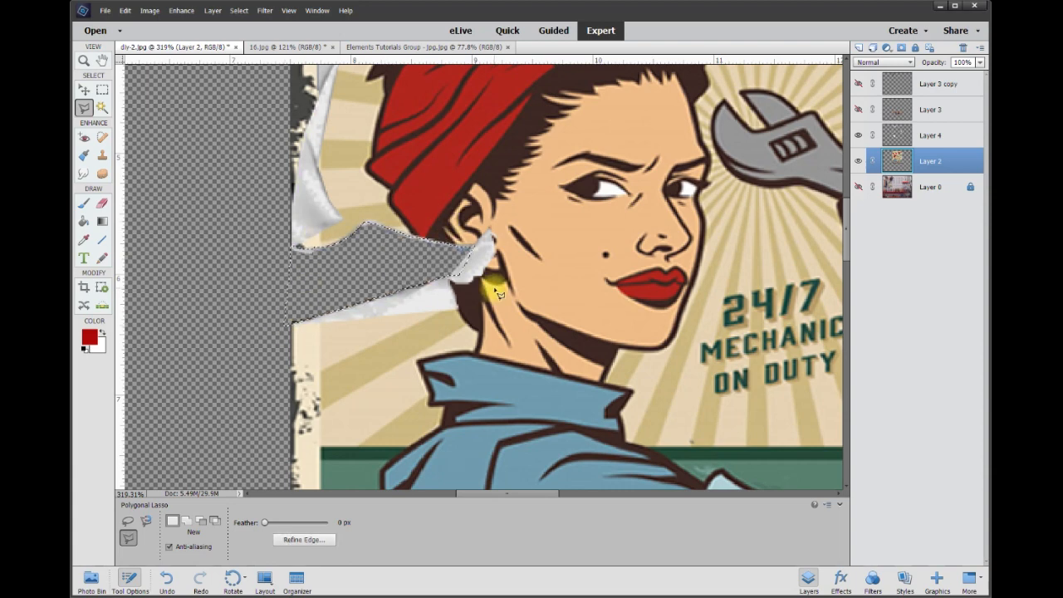
pyautogui.hotkey('ctrl', 'd')
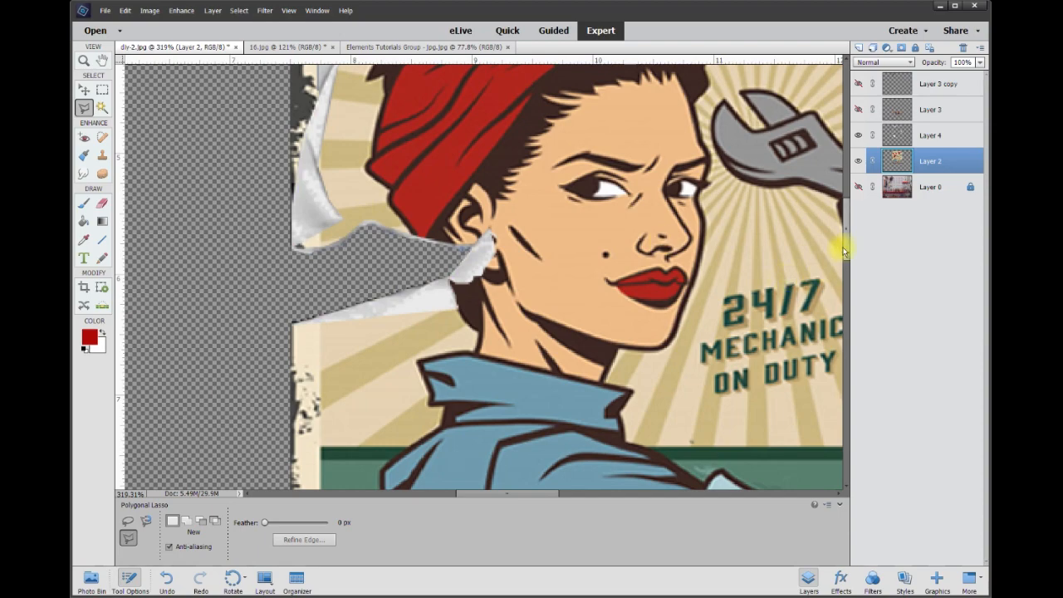
# Step: Lasso the strip of poster outside the narrow folds along the upper left edge and delete it from Layer 2
pyautogui.scroll(5, 844, 241)
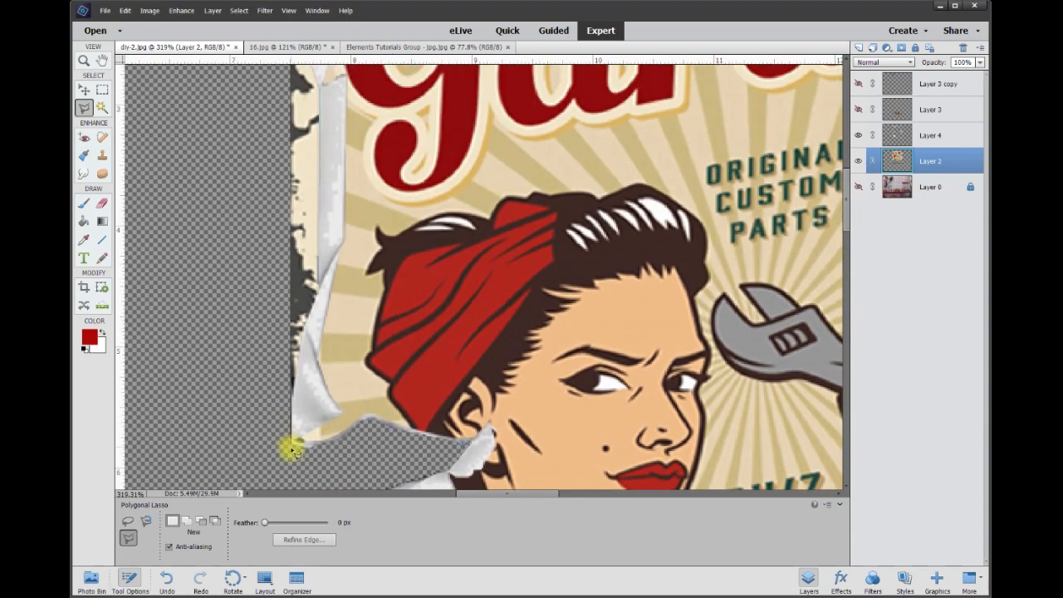
pyautogui.click(292, 450)
pyautogui.click(292, 384)
pyautogui.click(318, 288)
pyautogui.scroll(5, 319, 286)
pyautogui.click(321, 269)
pyautogui.doubleClick(290, 191)
pyautogui.press('Delete')
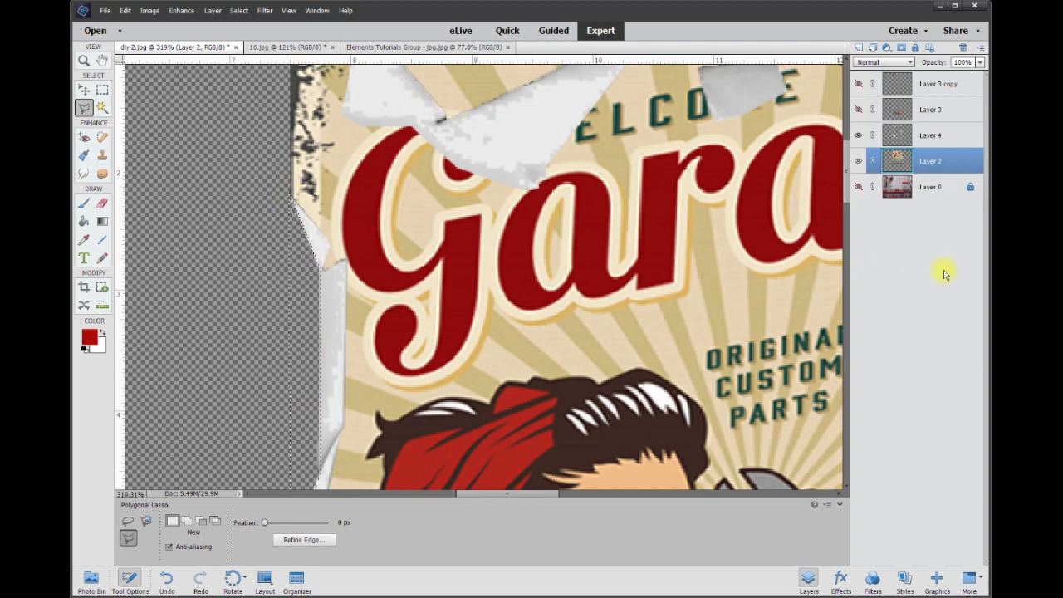
# Step: Lasso the V-shaped area above the large fold at the poster's top left, delete it from Layer 2, and deselect
pyautogui.scroll(4, 842, 166)
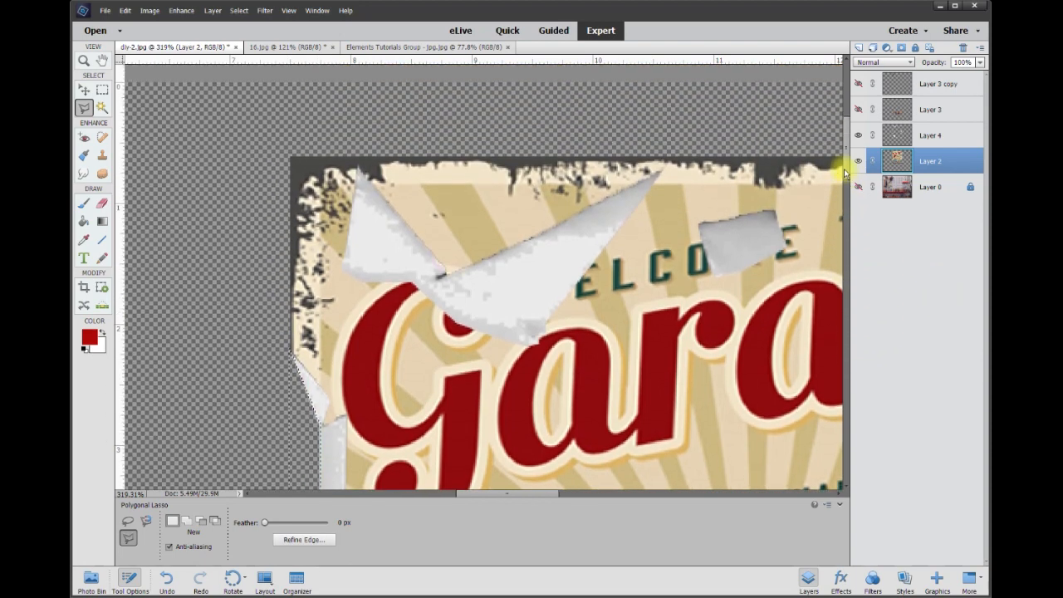
pyautogui.click(226, 177)
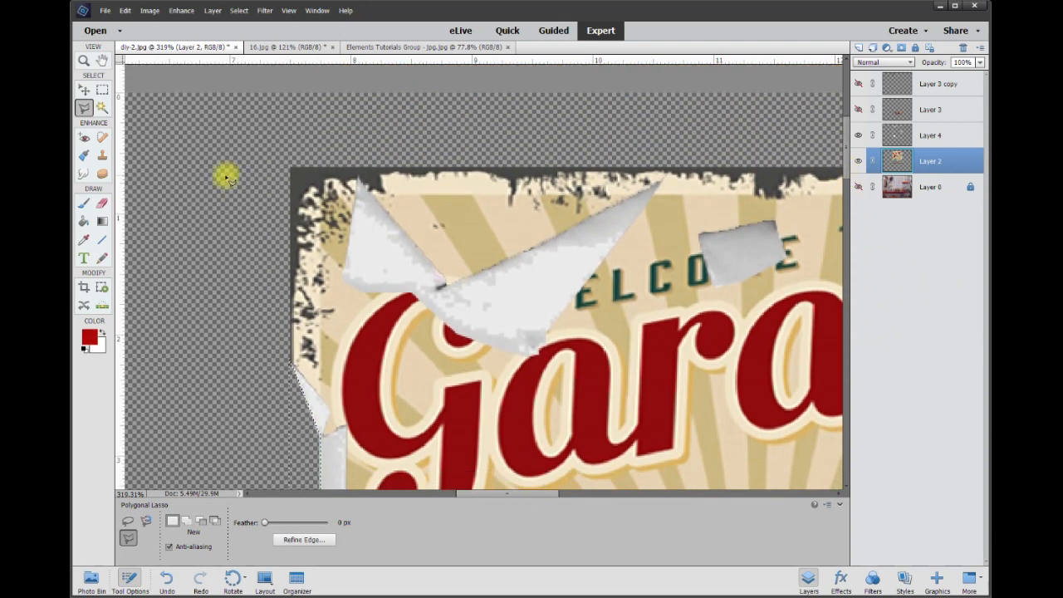
pyautogui.click(354, 164)
pyautogui.click(365, 193)
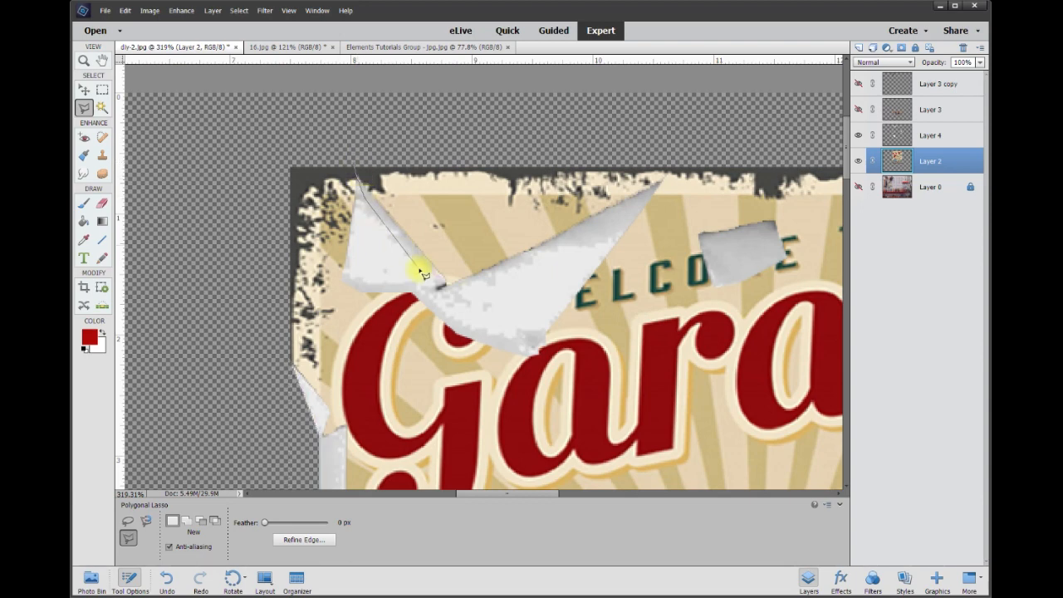
pyautogui.doubleClick(674, 164)
pyautogui.press('Delete')
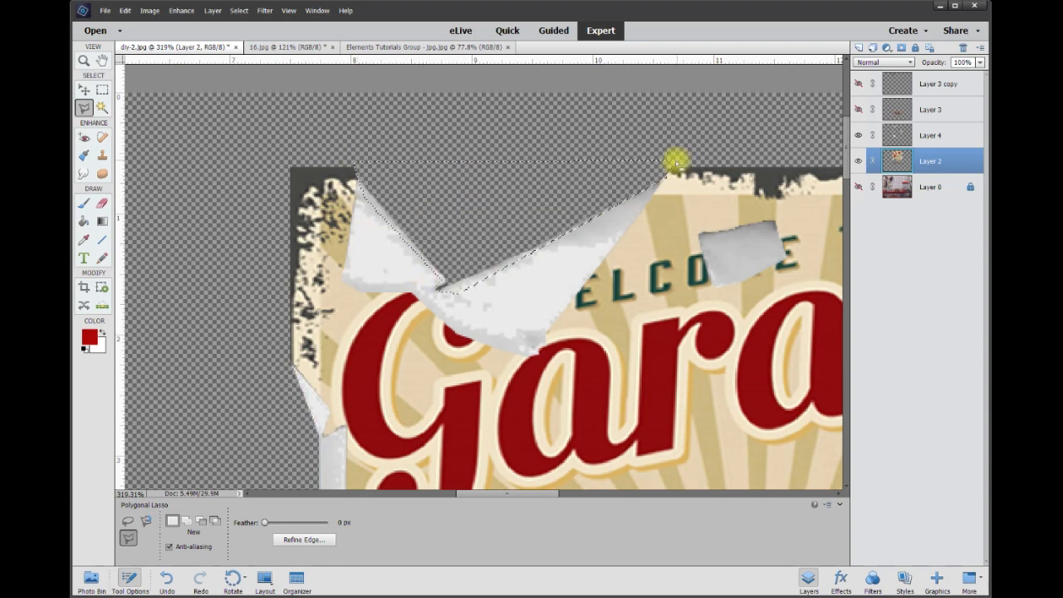
pyautogui.moveTo(515, 493); pyautogui.dragTo(577, 496)
pyautogui.hotkey('ctrl', 'd')
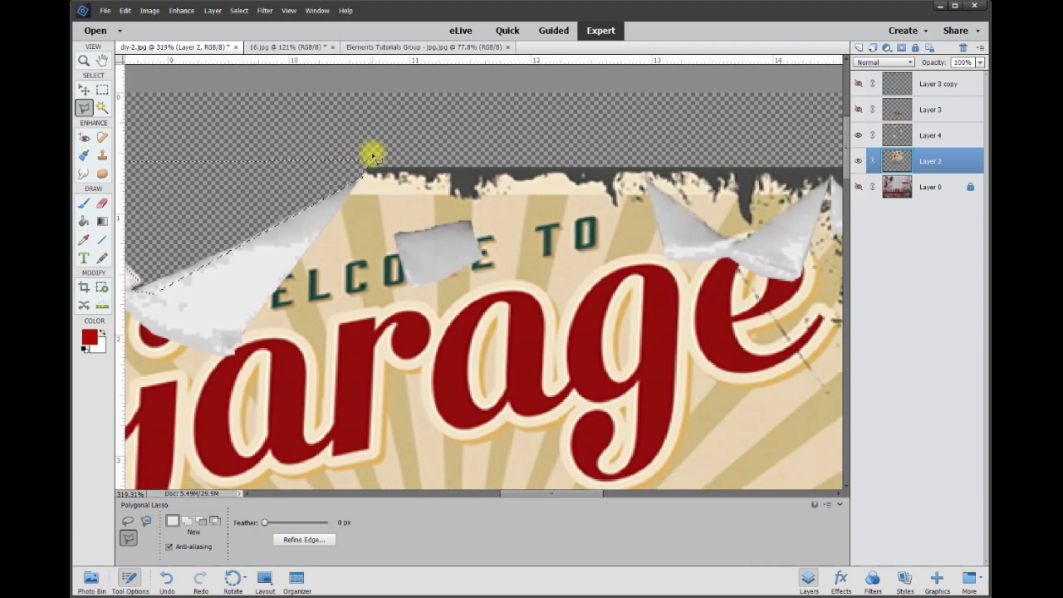
# Step: Lasso the notch above the small fold over the word WELCOME, delete it from the poster, and deselect
pyautogui.click(371, 169)
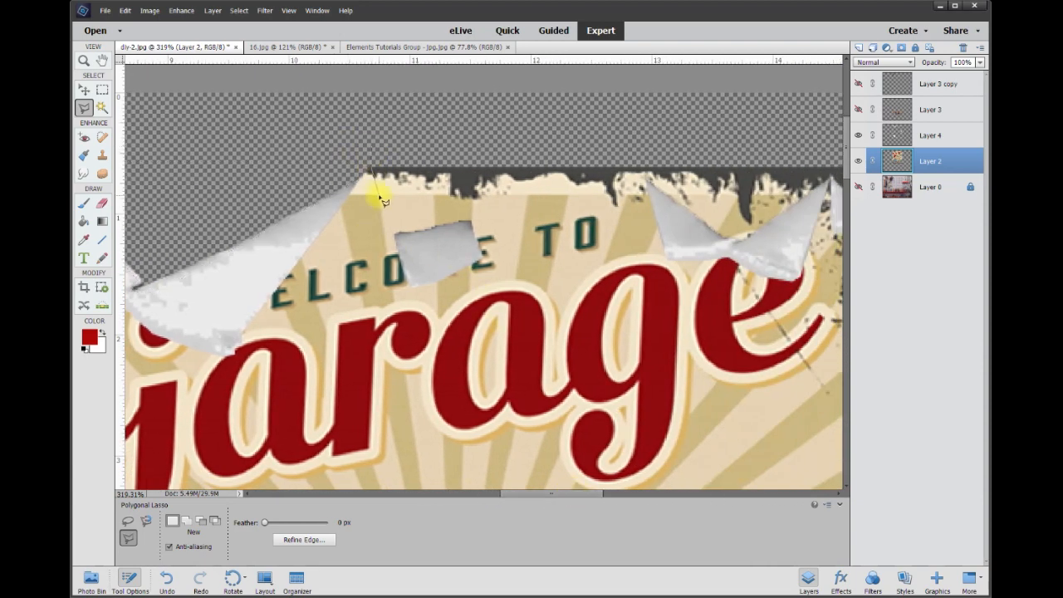
pyautogui.click(396, 236)
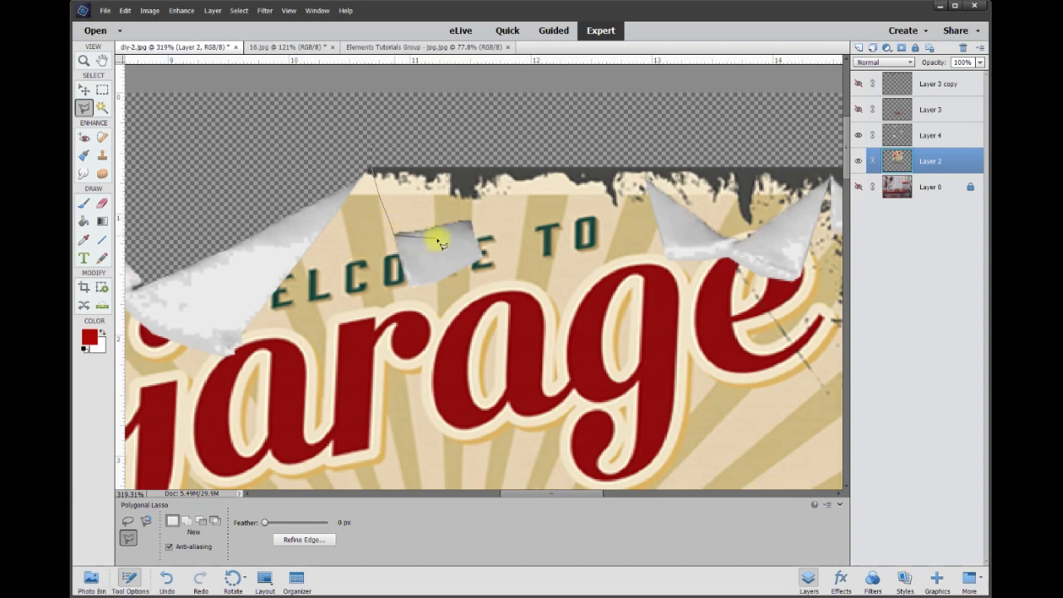
pyautogui.click(471, 224)
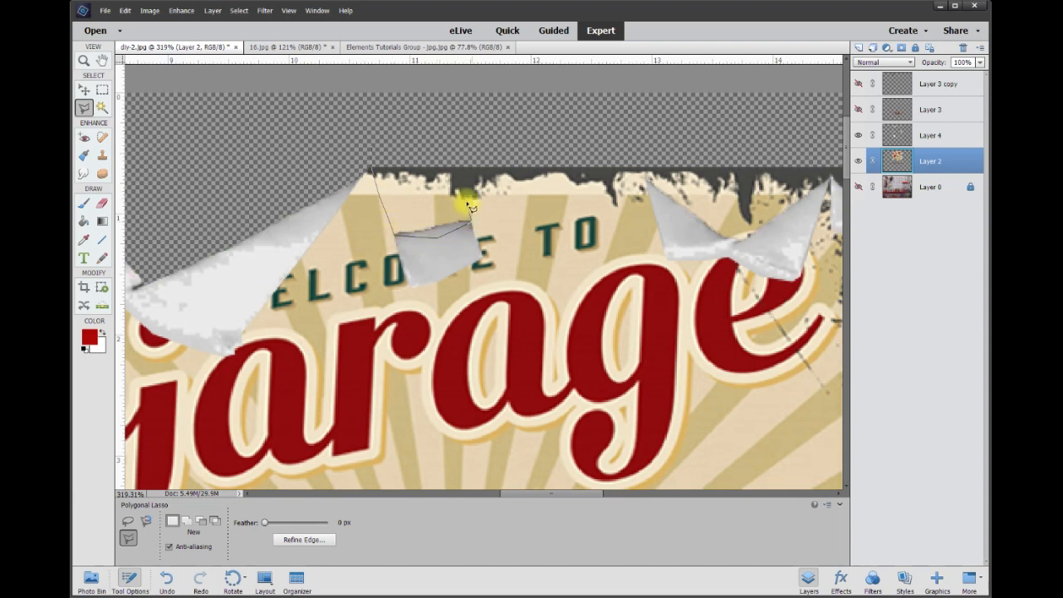
pyautogui.press('Delete')
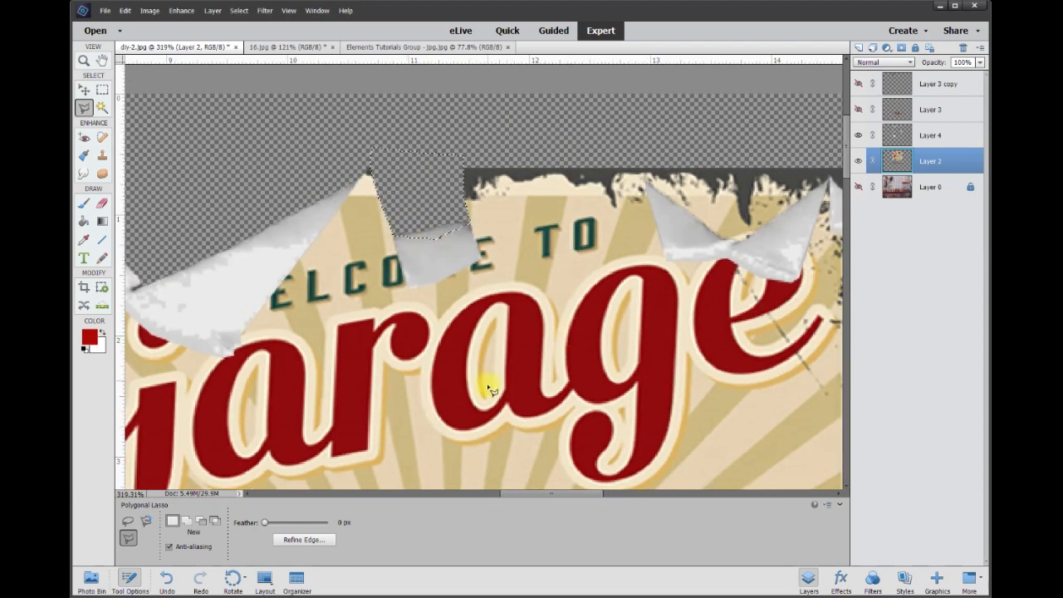
pyautogui.moveTo(540, 491); pyautogui.dragTo(570, 482)
pyautogui.hotkey('ctrl', 'd')
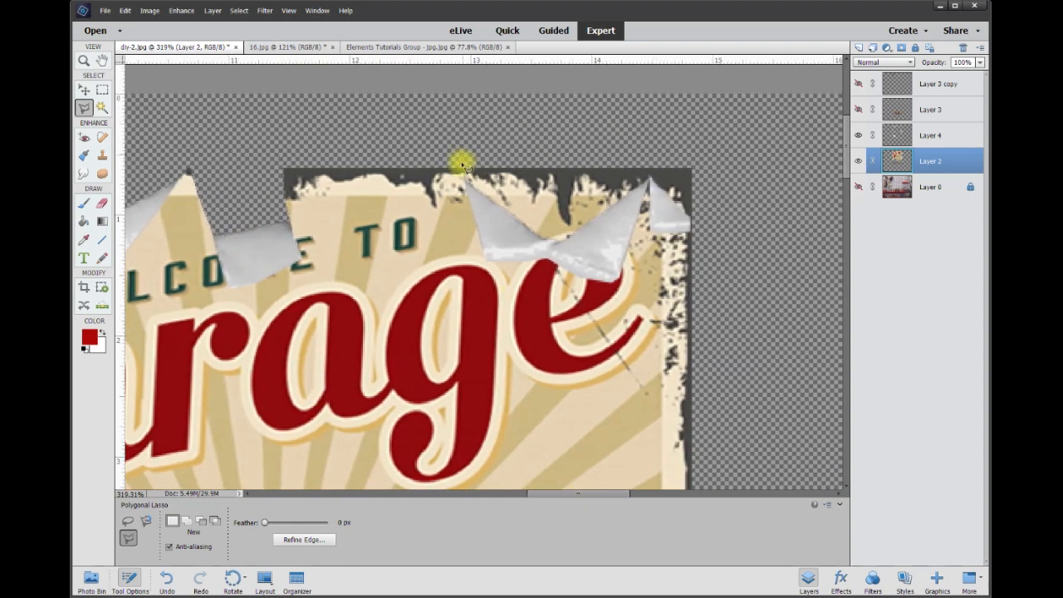
# Step: Trace the folded edges at the poster's top-right corner with the lasso and delete the poster area outside them
pyautogui.click(463, 172)
pyautogui.click(502, 220)
pyautogui.click(563, 249)
pyautogui.click(650, 178)
pyautogui.click(689, 218)
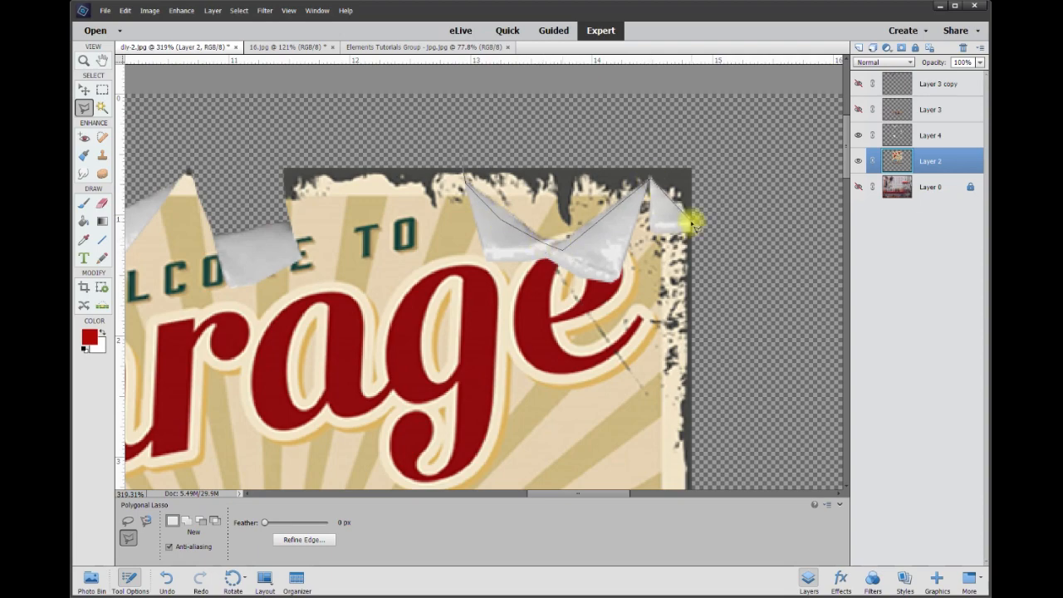
pyautogui.moveTo(847, 160); pyautogui.dragTo(851, 175)
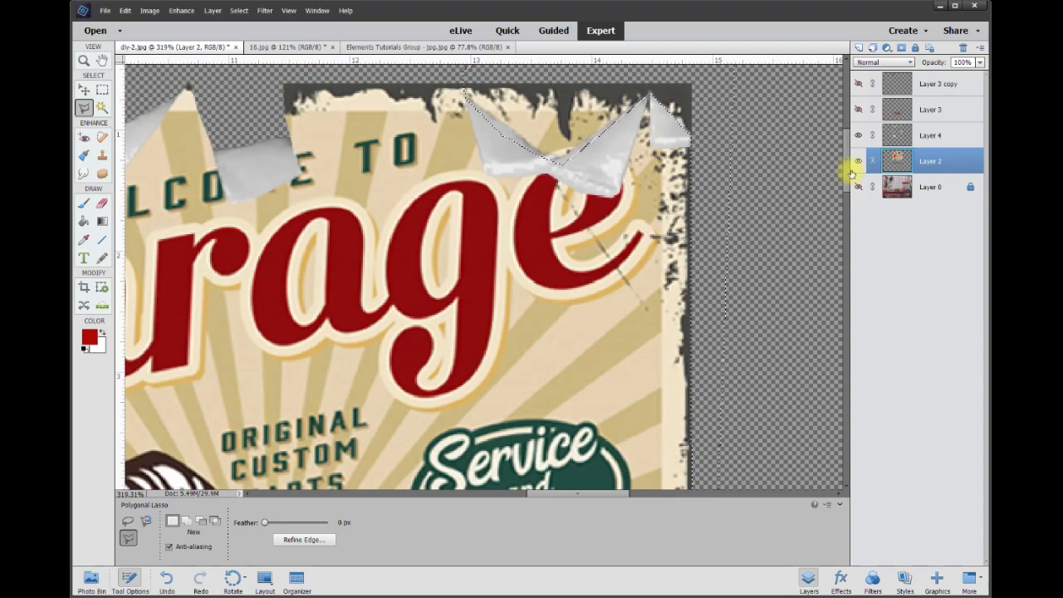
pyautogui.press('Delete')
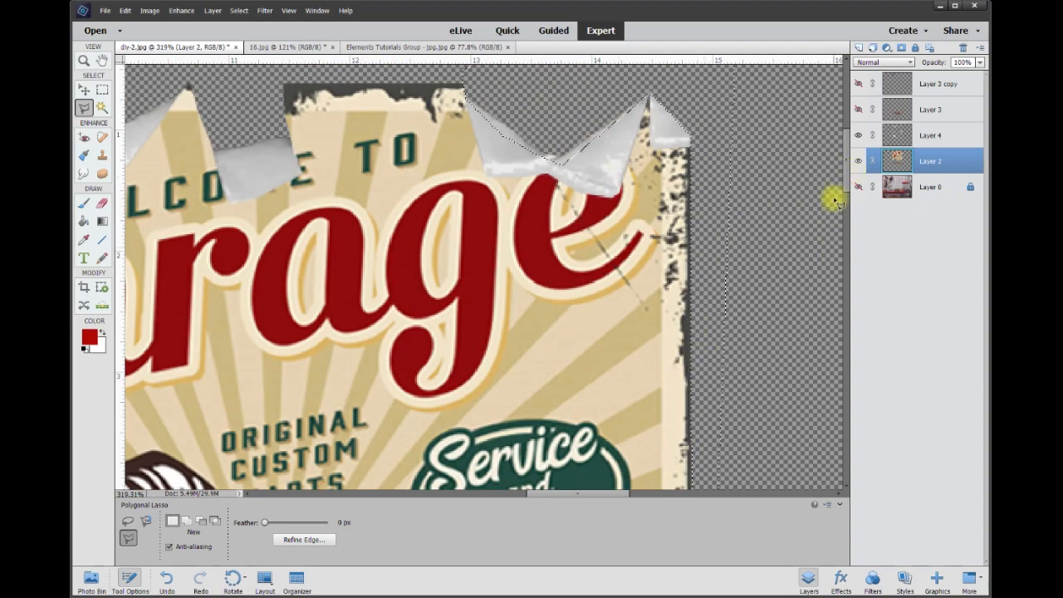
# Step: Start a lasso outline at the poster's bottom-right corner fold and trace it along the folds of the bottom edge
pyautogui.moveTo(845, 166); pyautogui.dragTo(720, 299)
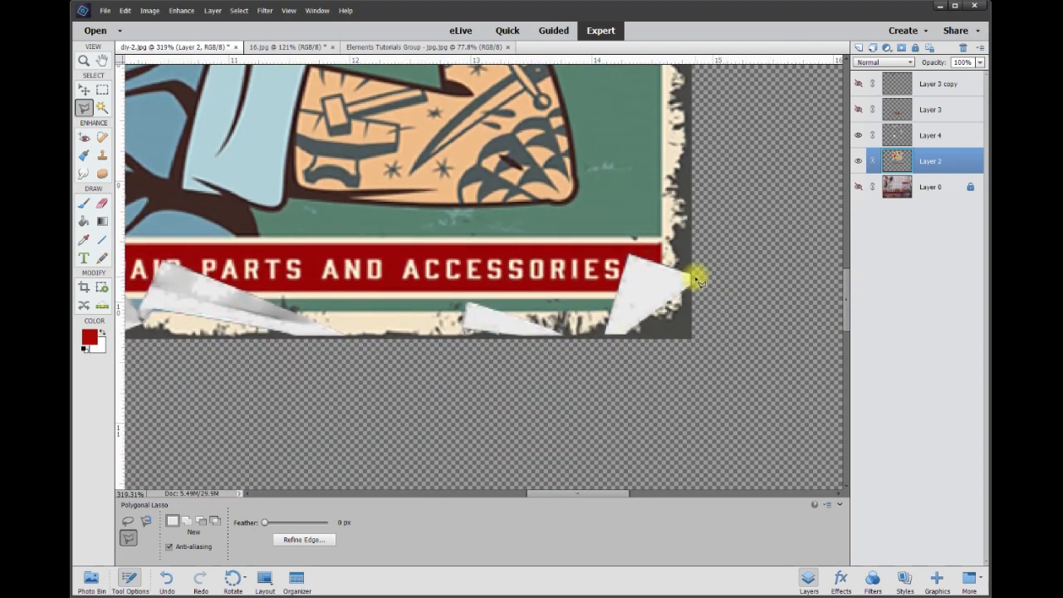
pyautogui.click(690, 277)
pyautogui.click(605, 332)
pyautogui.click(499, 336)
pyautogui.click(462, 327)
pyautogui.click(470, 341)
pyautogui.click(344, 335)
# Step: Continue the outline around the large bottom-left fold, close it below the poster, delete the selected poster area, and deselect
pyautogui.moveTo(179, 317); pyautogui.dragTo(601, 318)
pyautogui.click(582, 305)
pyautogui.click(536, 332)
pyautogui.click(462, 334)
pyautogui.click(234, 145)
pyautogui.click(201, 294)
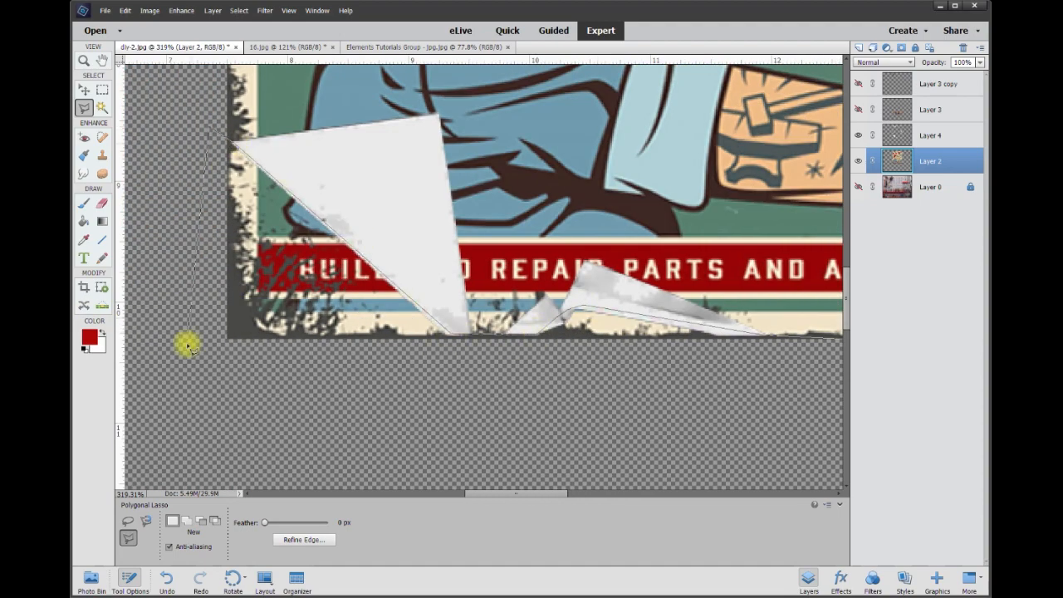
pyautogui.scroll(-5, 201, 294)
pyautogui.doubleClick(291, 169)
pyautogui.scroll(-3, 268, 165)
pyautogui.scroll(3, 548, 249)
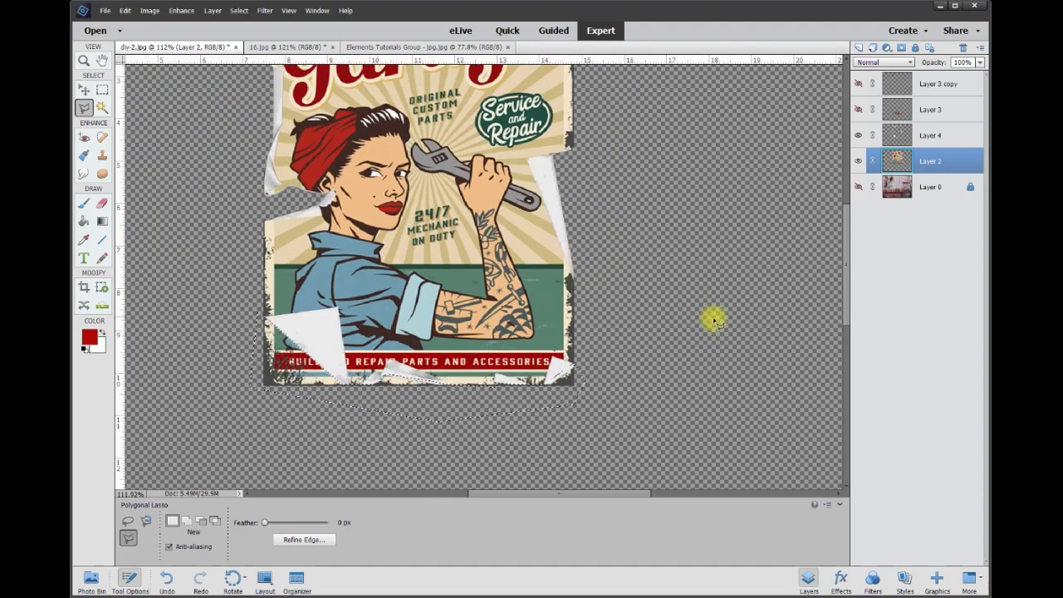
pyautogui.hotkey('ctrl', 'd')
# Step: Examine the whole cut-out poster, toggling the visibility of the folds on Layer 4 and the poster on Layer 2
pyautogui.scroll(-1, 402, 183)
pyautogui.scroll(-3, 403, 184)
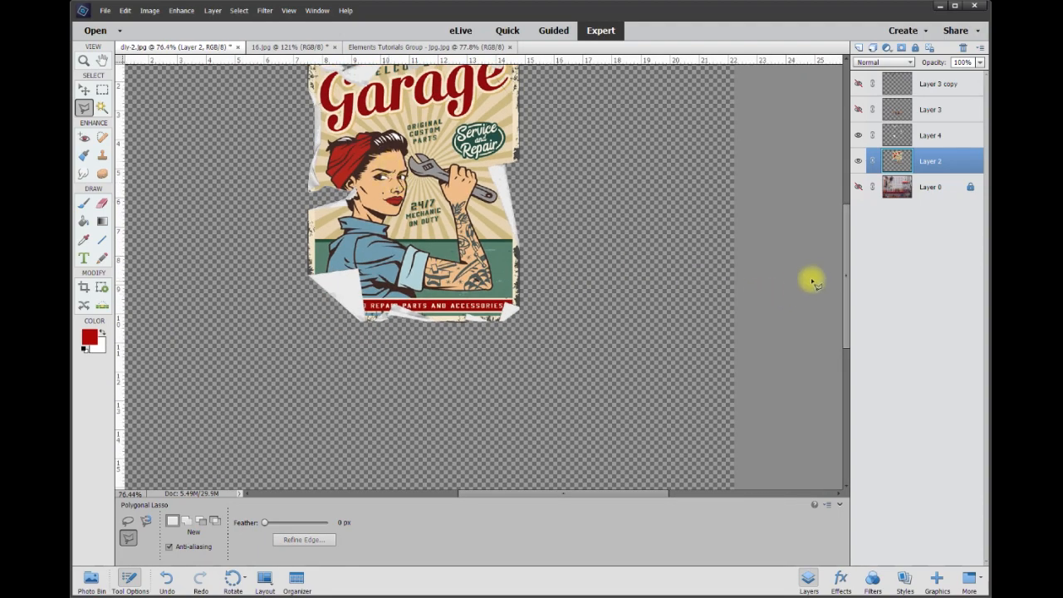
pyautogui.moveTo(841, 264); pyautogui.dragTo(839, 249)
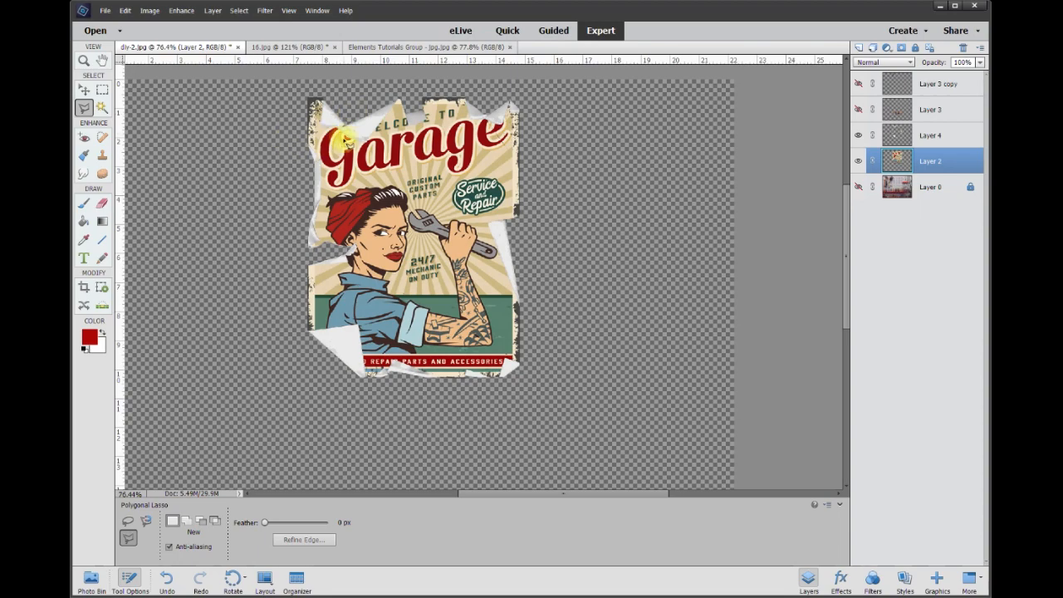
pyautogui.scroll(3, 249, 149)
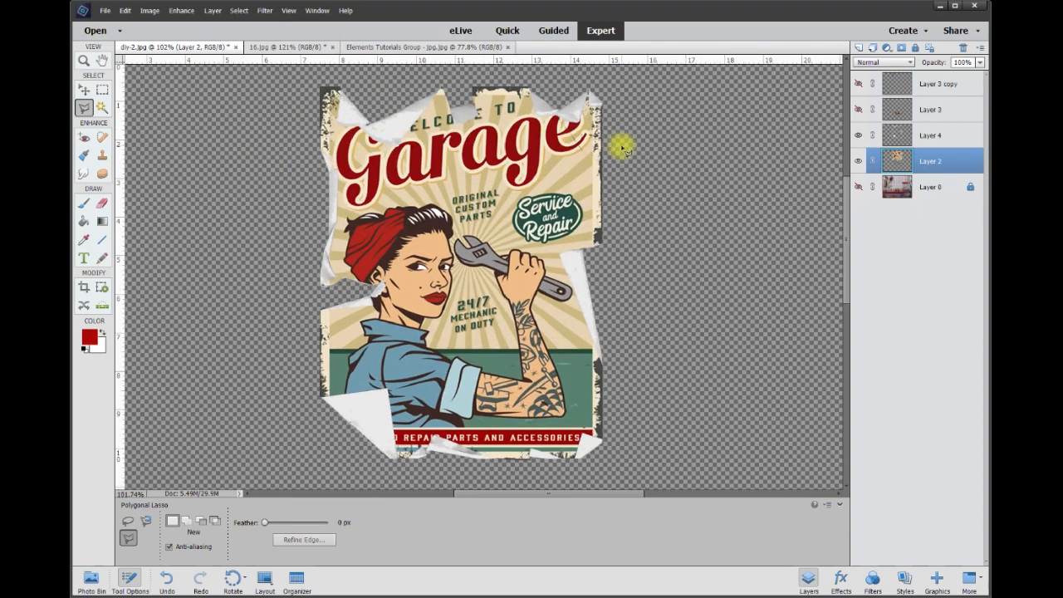
pyautogui.moveTo(841, 221); pyautogui.dragTo(844, 221)
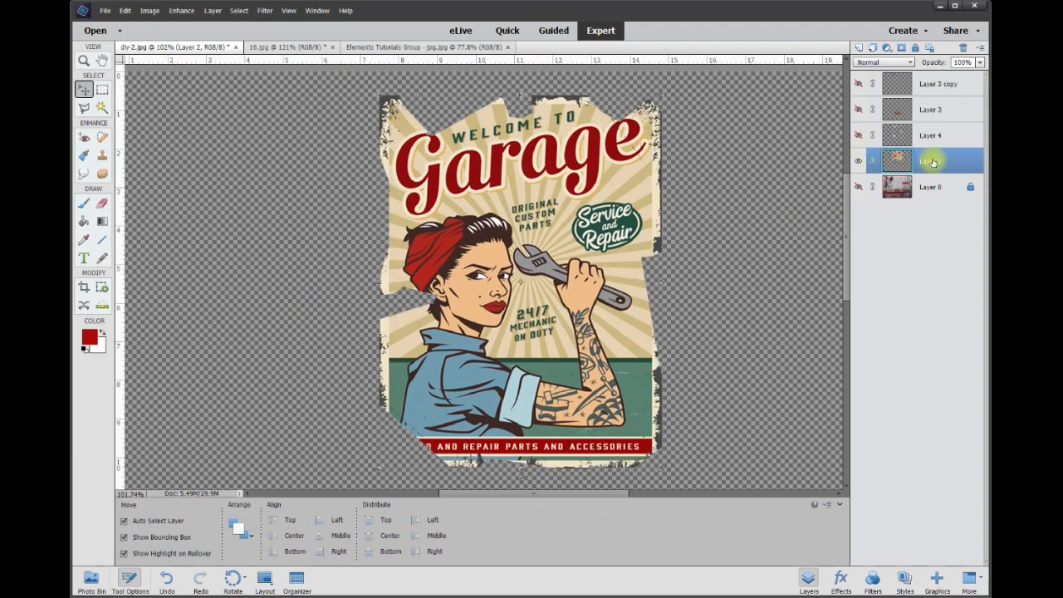
pyautogui.click(858, 137)
pyautogui.click(859, 136)
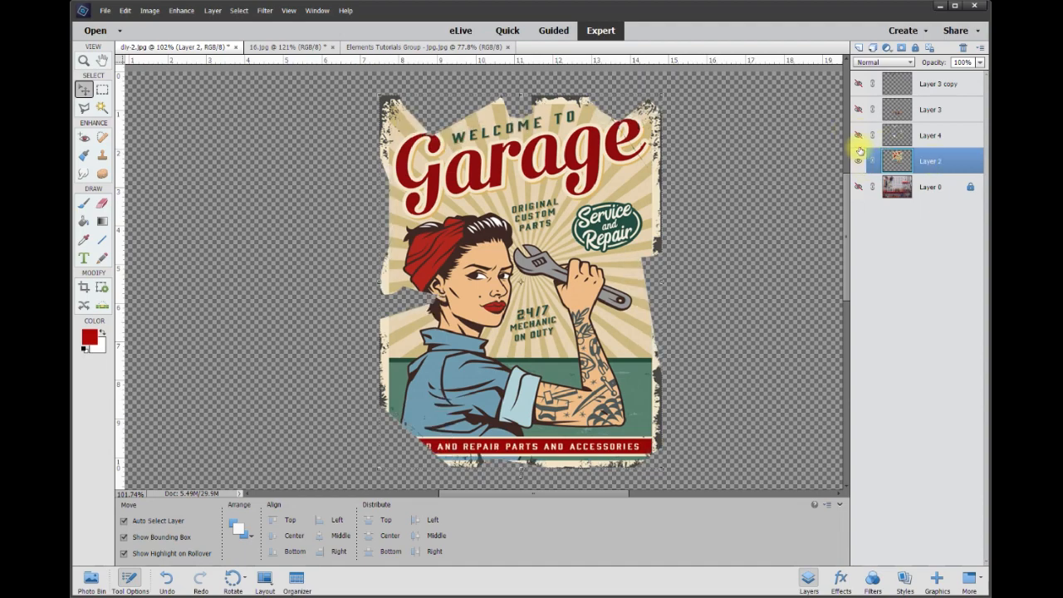
pyautogui.click(860, 161)
pyautogui.click(859, 161)
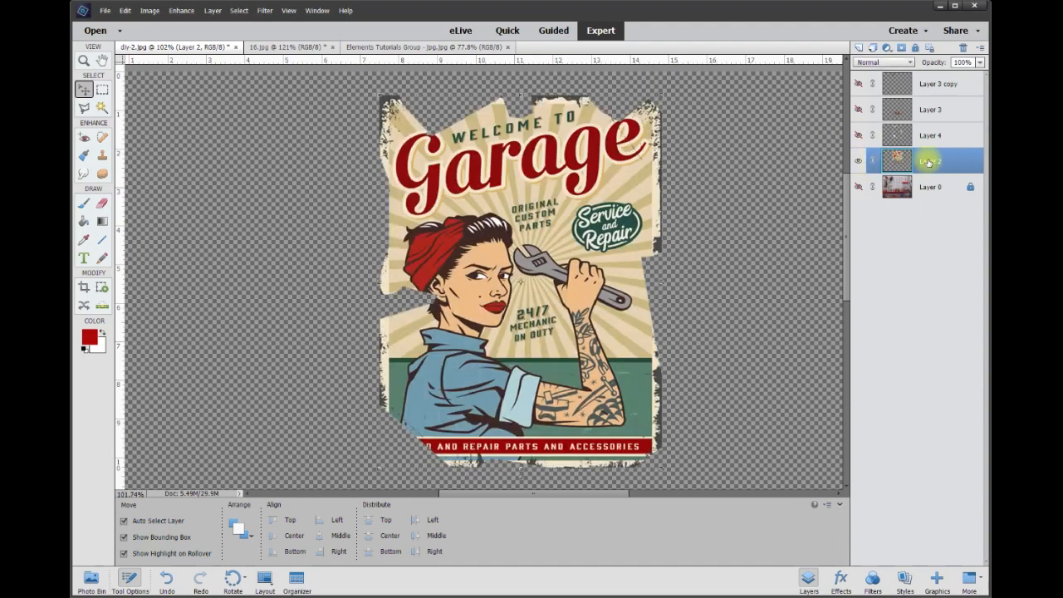
# Step: Add a new empty layer directly above the poster on Layer 2 and show the folds on Layer 4
pyautogui.click(857, 49)
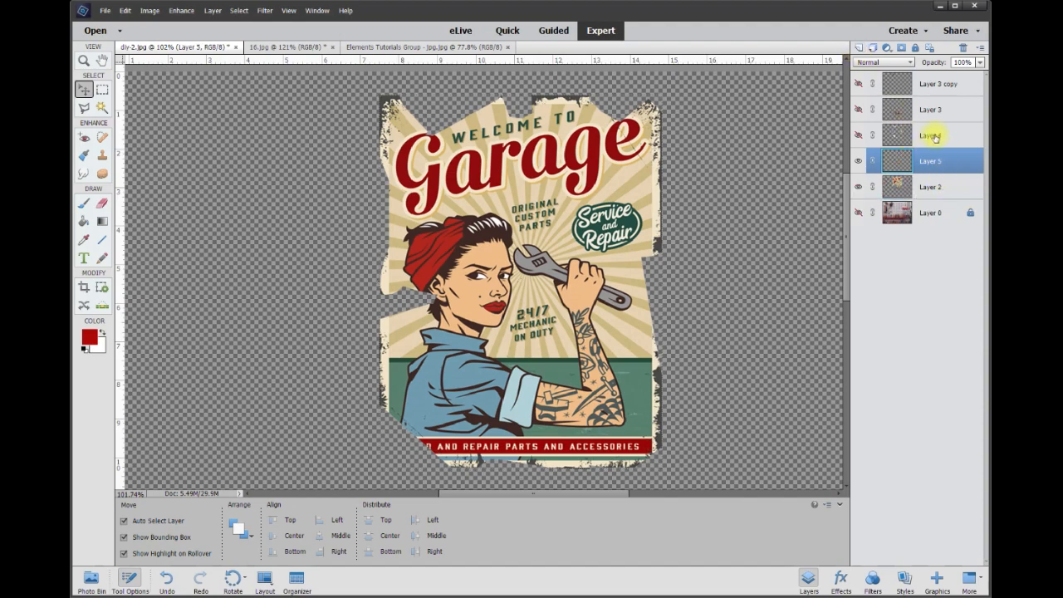
pyautogui.click(860, 136)
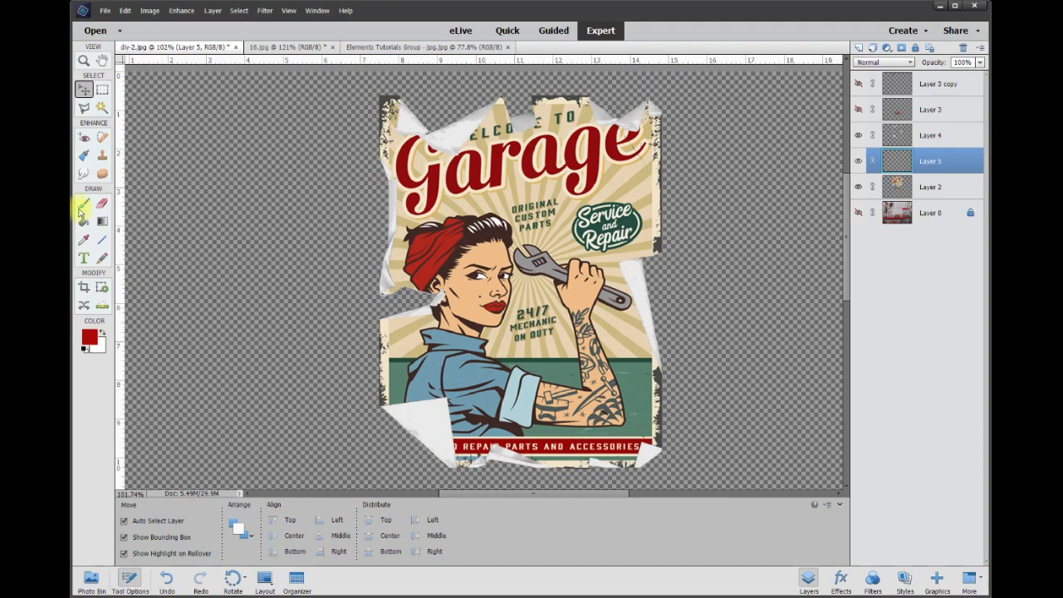
# Step: Set the foreground color to black (#000000)
pyautogui.click(88, 341)
pyautogui.click(469, 281)
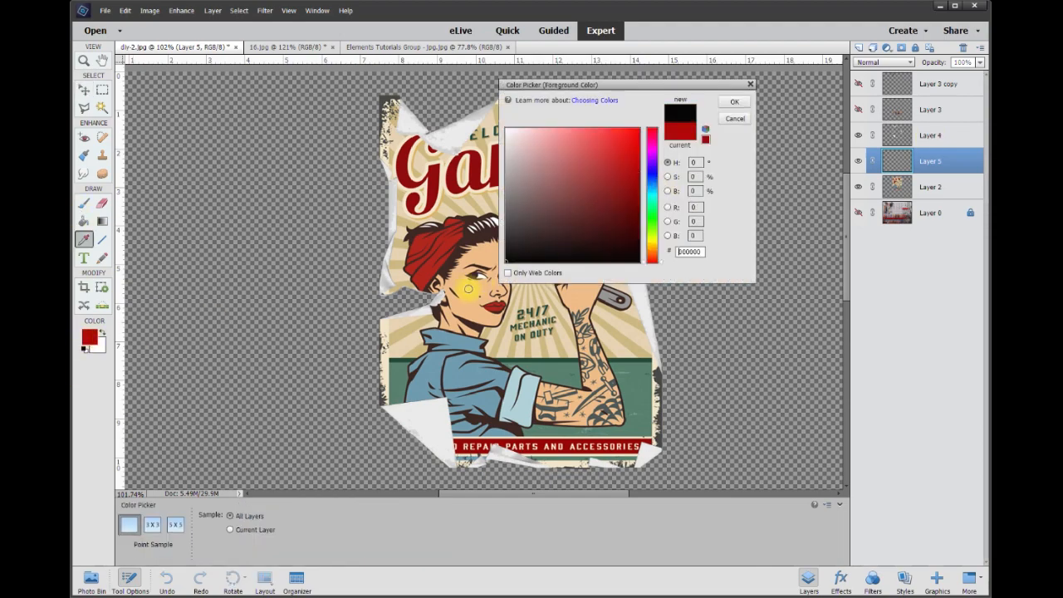
pyautogui.click(733, 103)
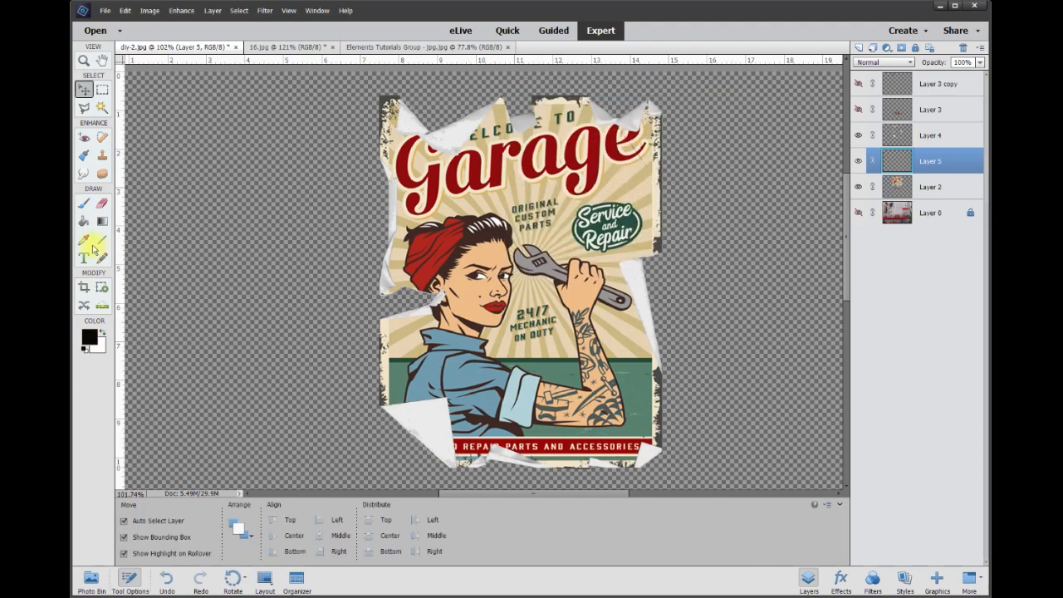
# Step: Paint black shadows on Layer 5 beneath the two large folds at the poster's top-left with a 30 px soft brush at 100% opacity
pyautogui.click(84, 205)
pyautogui.click(319, 524)
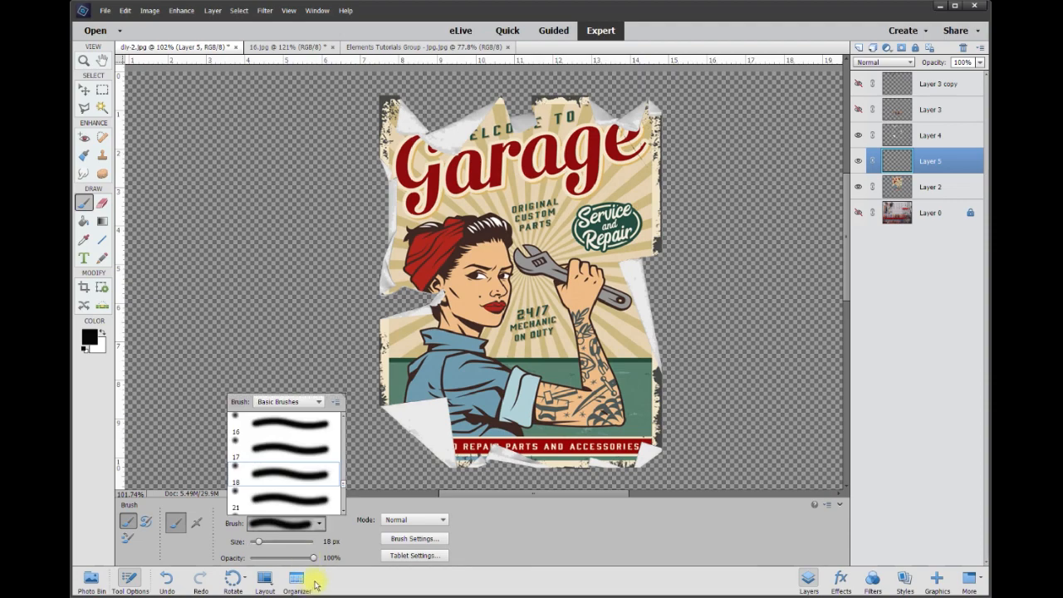
pyautogui.click(332, 542)
pyautogui.scroll(3, 363, 172)
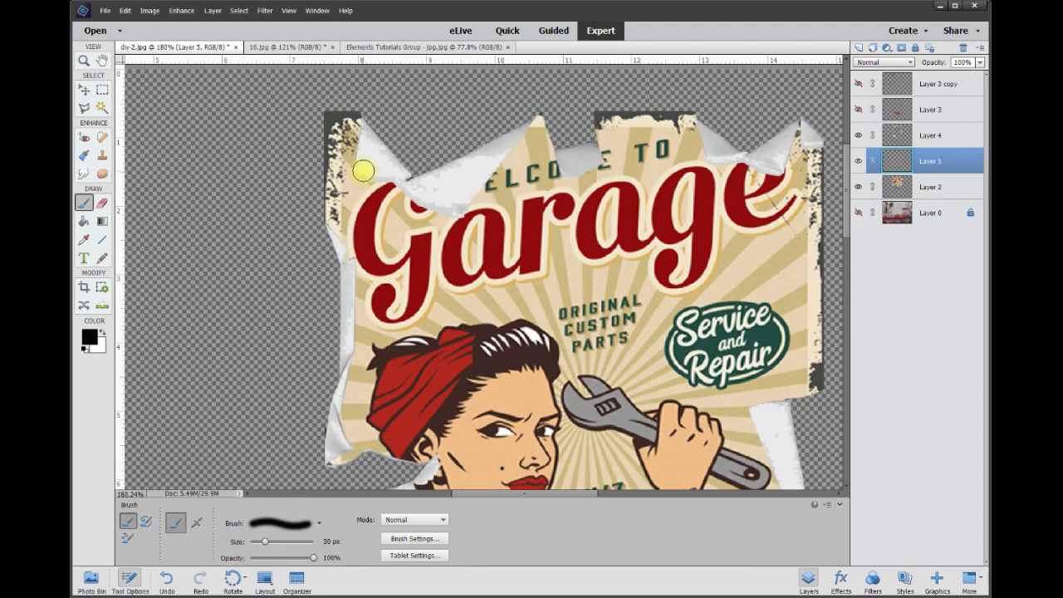
pyautogui.moveTo(363, 170); pyautogui.dragTo(363, 171)
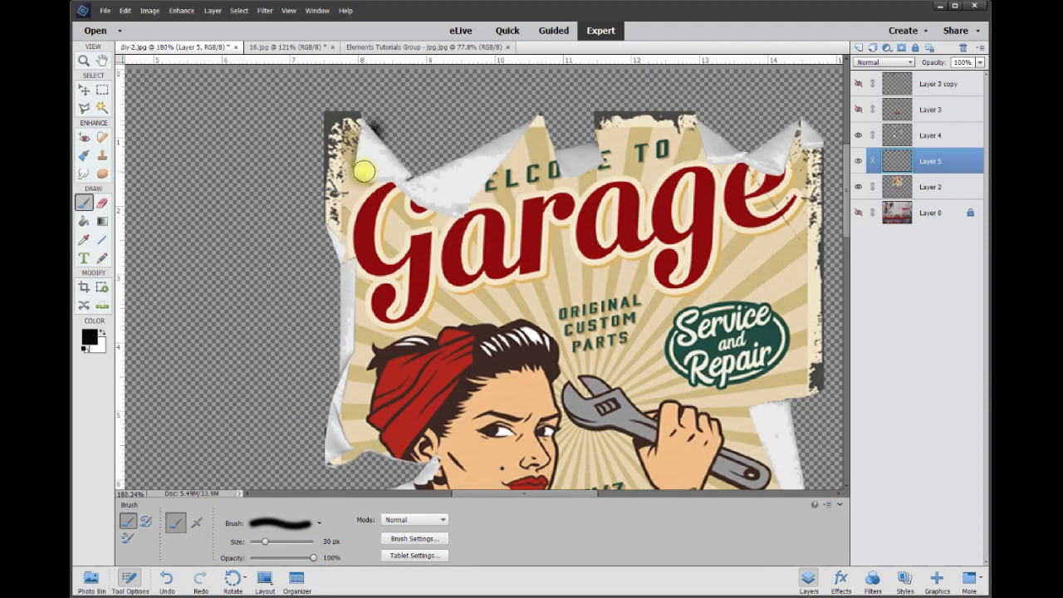
pyautogui.moveTo(370, 133); pyautogui.dragTo(382, 143)
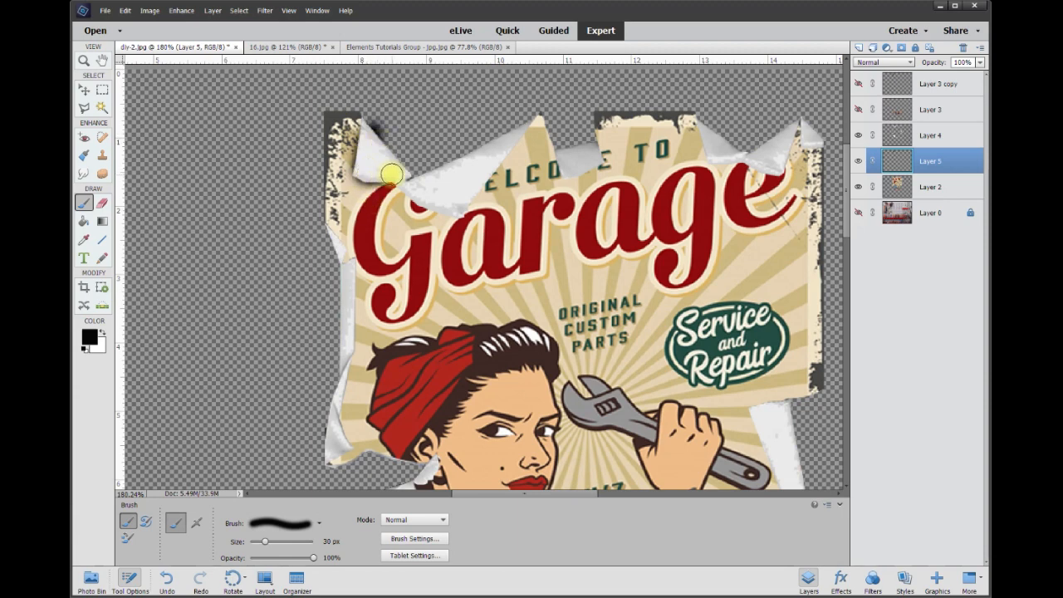
pyautogui.moveTo(422, 214); pyautogui.dragTo(440, 203)
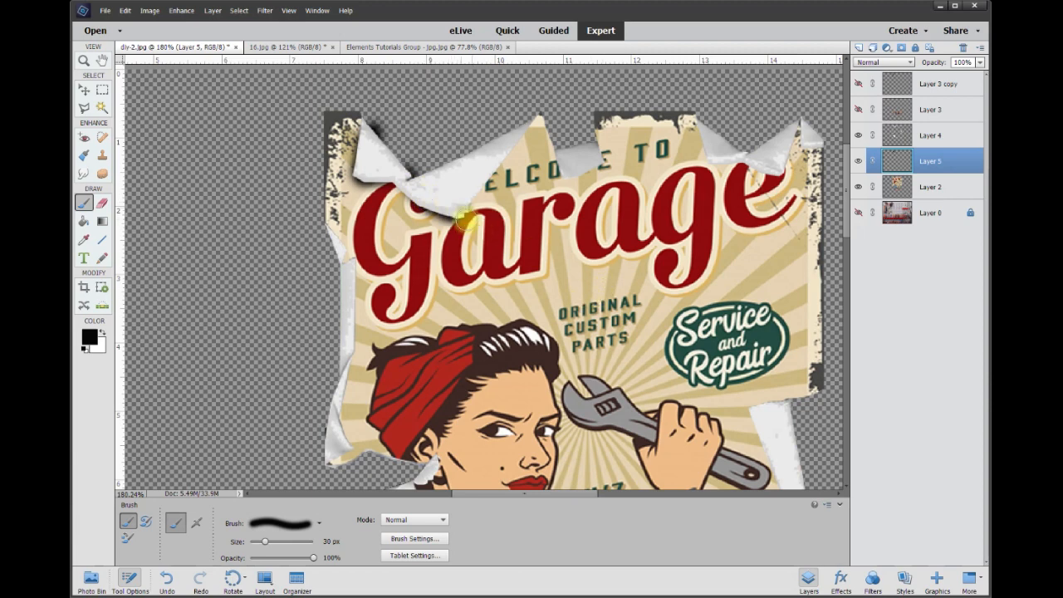
pyautogui.moveTo(465, 207); pyautogui.dragTo(473, 190)
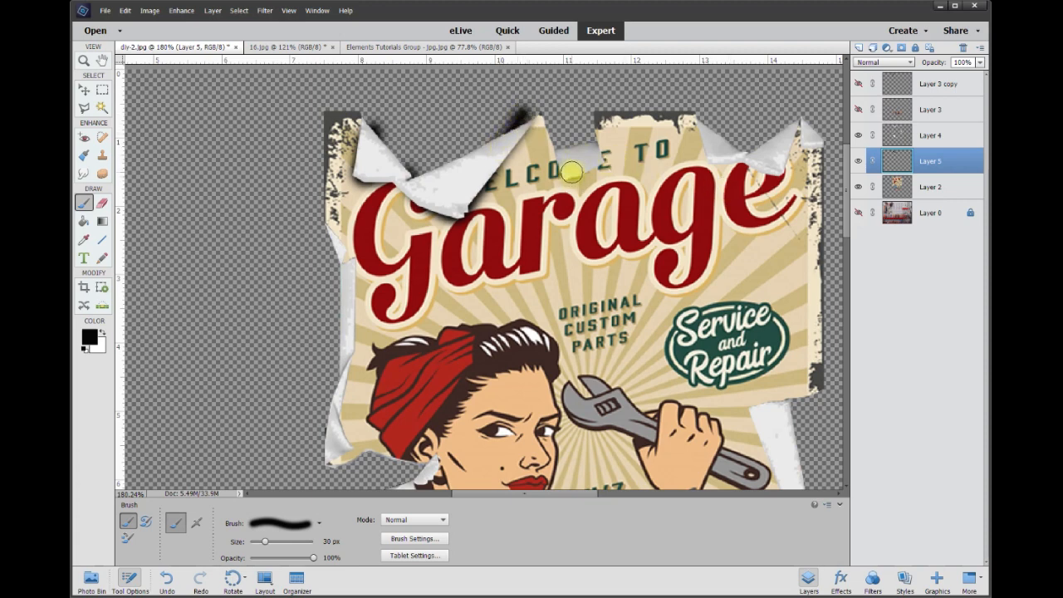
# Step: Paint black shadows along the remaining top folds, the left edge fold and the long fold on the poster's right edge
pyautogui.moveTo(562, 146)
pyautogui.mouseDown()
pyautogui.moveTo(570, 175)
pyautogui.moveTo(593, 164)
pyautogui.moveTo(582, 141)
pyautogui.mouseUp()
pyautogui.moveTo(713, 160)
pyautogui.mouseDown()
pyautogui.moveTo(704, 97)
pyautogui.moveTo(712, 158)
pyautogui.moveTo(744, 151)
pyautogui.moveTo(777, 169)
pyautogui.moveTo(796, 118)
pyautogui.moveTo(819, 145)
pyautogui.mouseUp()
pyautogui.moveTo(325, 237)
pyautogui.mouseDown()
pyautogui.moveTo(348, 267)
pyautogui.moveTo(337, 427)
pyautogui.mouseUp()
pyautogui.scroll(-3, 777, 244)
pyautogui.moveTo(777, 244); pyautogui.dragTo(818, 387)
# Step: Paint black shadows beneath the large bottom-left fold and the small folds along the poster's bottom edge
pyautogui.scroll(-3, 819, 387)
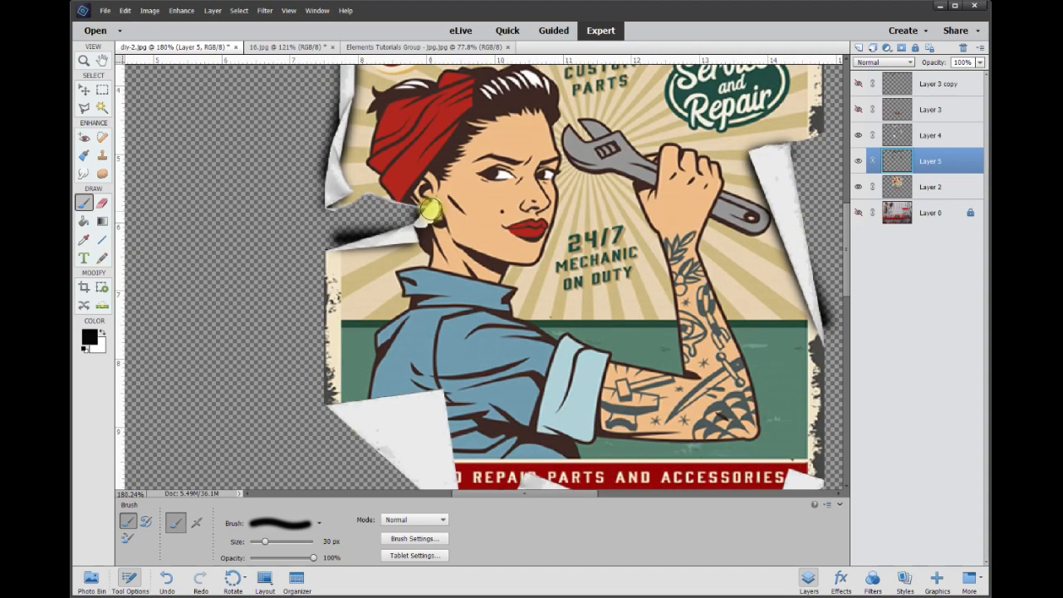
pyautogui.moveTo(331, 414); pyautogui.dragTo(440, 394)
pyautogui.scroll(-3, 440, 394)
pyautogui.moveTo(434, 287)
pyautogui.mouseDown()
pyautogui.moveTo(499, 399)
pyautogui.moveTo(495, 383)
pyautogui.moveTo(529, 350)
pyautogui.moveTo(483, 393)
pyautogui.moveTo(598, 366)
pyautogui.moveTo(695, 396)
pyautogui.moveTo(750, 389)
pyautogui.moveTo(798, 348)
pyautogui.moveTo(786, 379)
pyautogui.moveTo(797, 347)
pyautogui.moveTo(823, 356)
pyautogui.mouseUp()
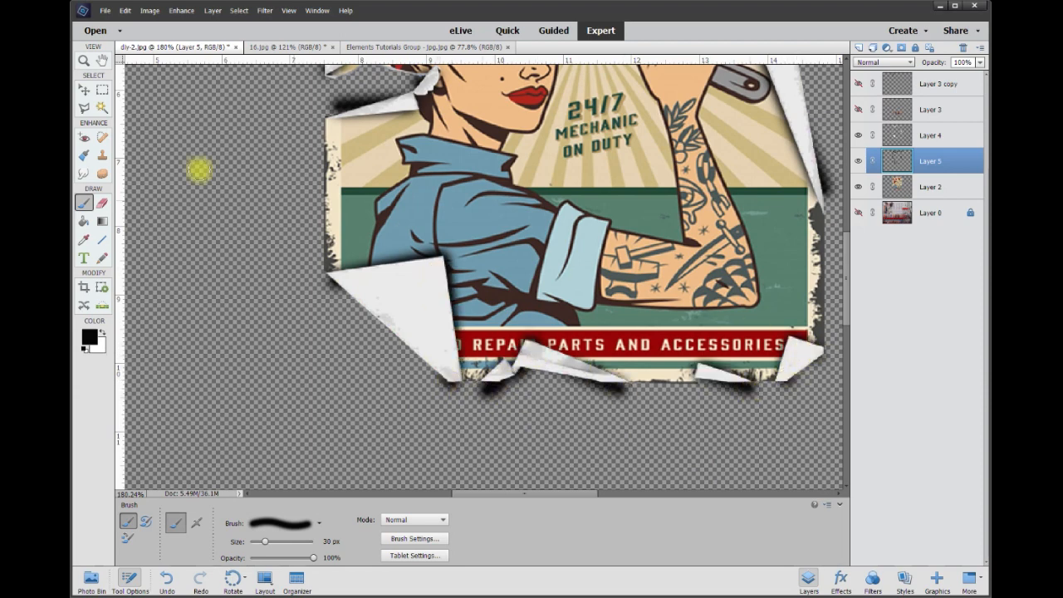
# Step: Outline the outer edges of the bottom folds with the Polygonal Lasso, from the large bottom-left fold to the bottom-right corner
pyautogui.click(82, 109)
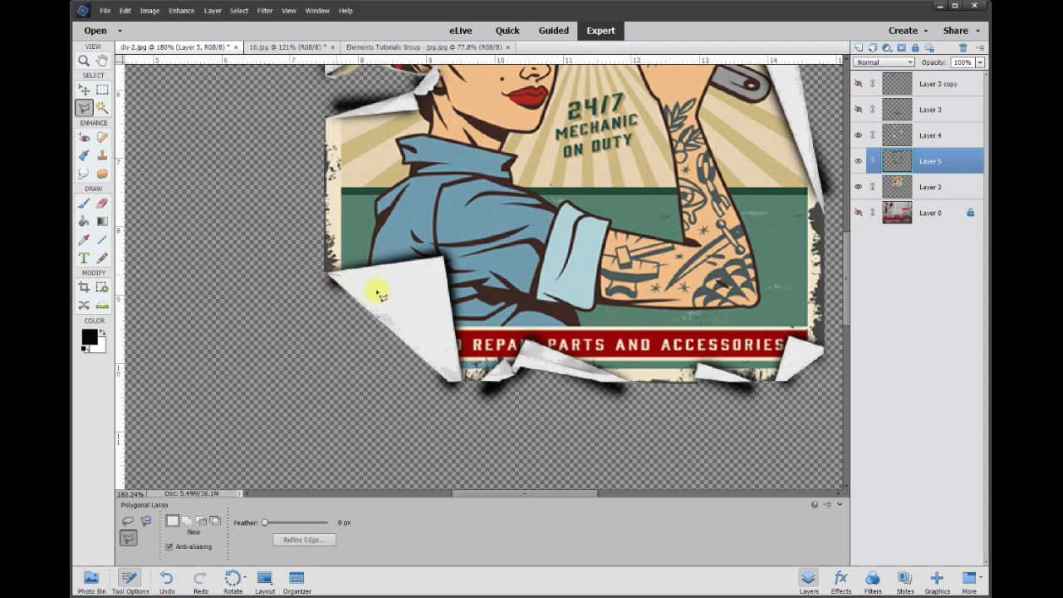
pyautogui.click(453, 380)
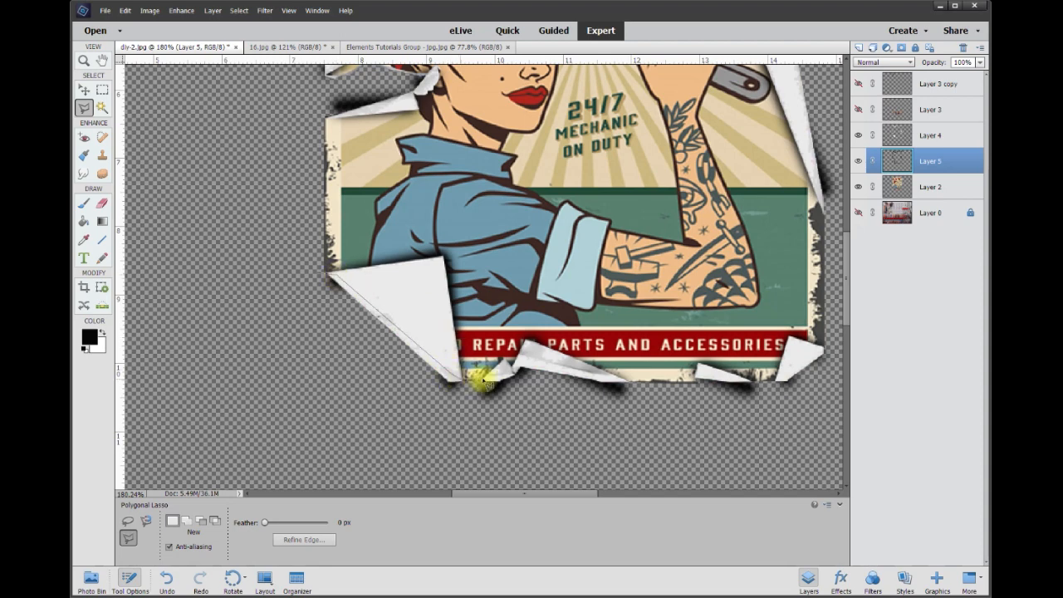
pyautogui.click(487, 381)
pyautogui.click(518, 367)
pyautogui.click(631, 382)
pyautogui.click(699, 371)
pyautogui.click(752, 382)
pyautogui.click(783, 381)
pyautogui.click(823, 354)
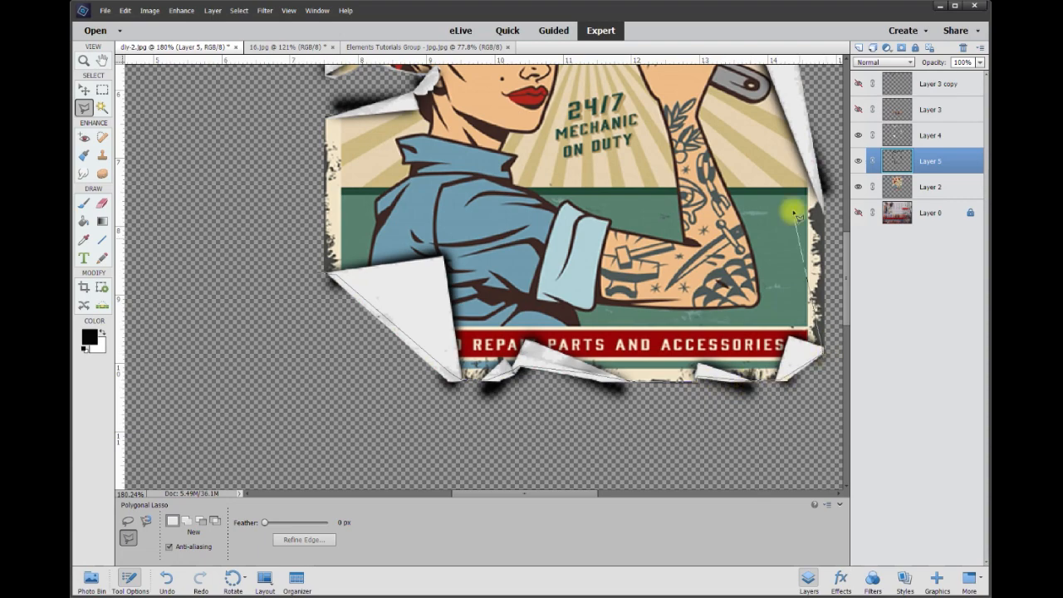
# Step: Continue the outline up the right edge fold, close it outside the poster, delete the excess shadow, and deselect
pyautogui.click(821, 200)
pyautogui.scroll(3, 818, 206)
pyautogui.click(791, 219)
pyautogui.click(833, 206)
pyautogui.scroll(-5, 818, 332)
pyautogui.click(785, 392)
pyautogui.click(207, 411)
pyautogui.click(168, 273)
pyautogui.click(238, 259)
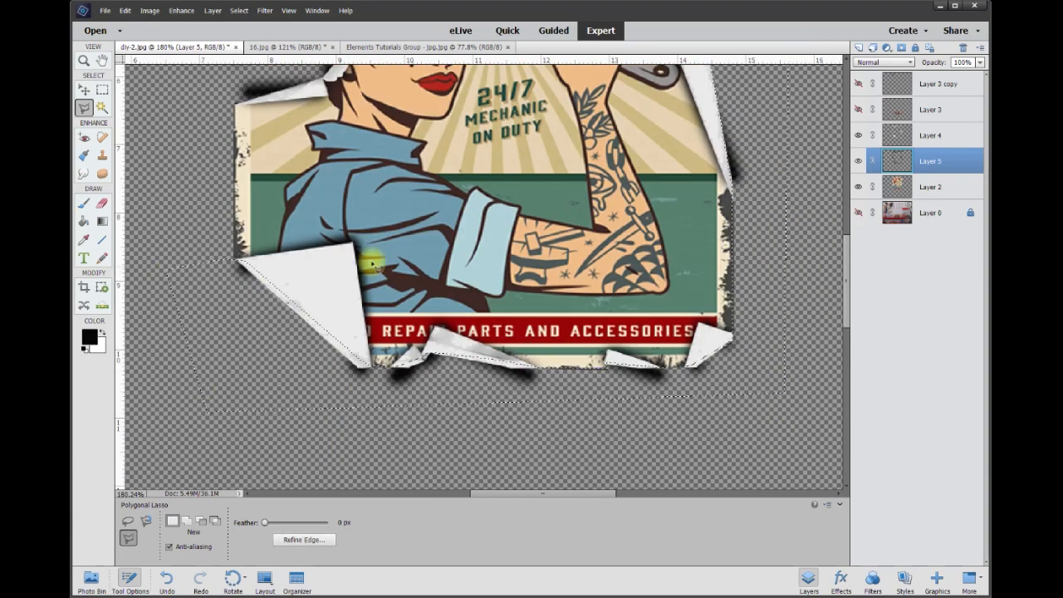
pyautogui.press('Delete')
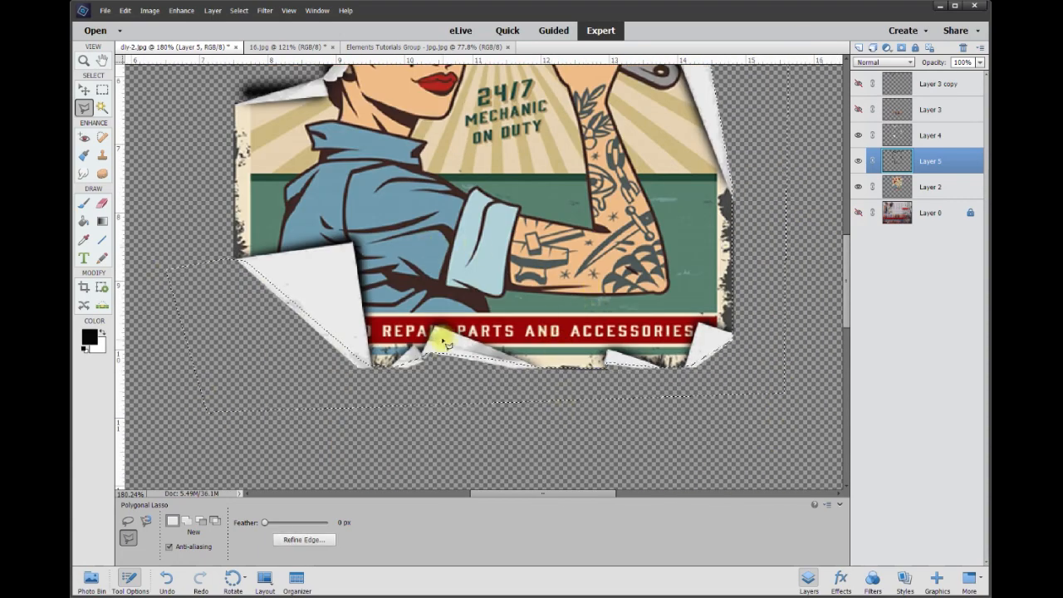
pyautogui.moveTo(844, 290); pyautogui.dragTo(847, 238)
pyautogui.hotkey('ctrl', 'd')
# Step: Outline the left-side tear and the outer edge of the fold above it with the Polygonal Lasso
pyautogui.click(193, 343)
pyautogui.click(322, 303)
pyautogui.click(283, 279)
pyautogui.click(238, 288)
pyautogui.click(241, 239)
pyautogui.click(252, 177)
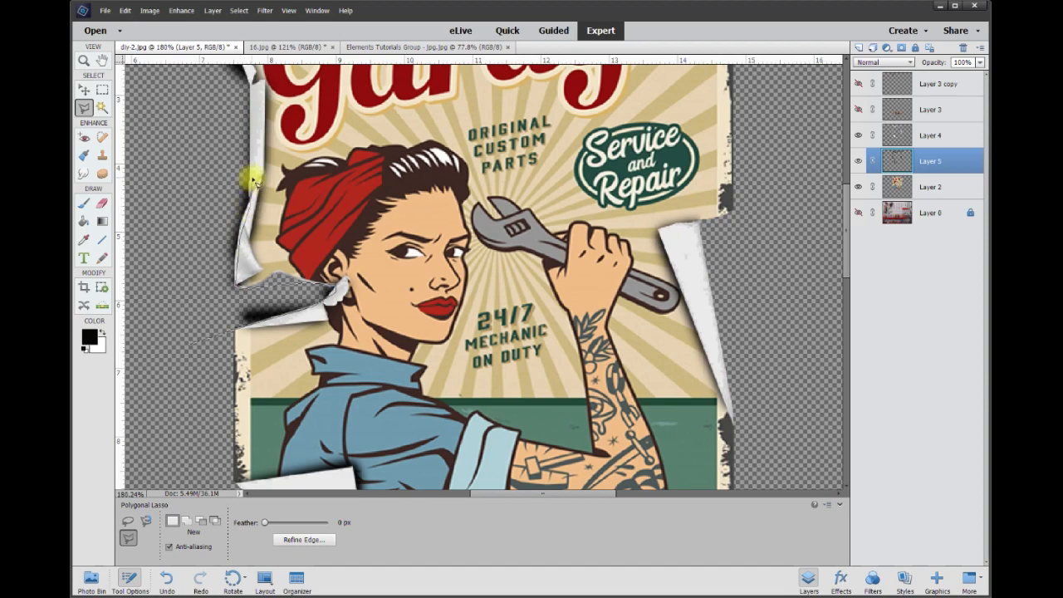
# Step: Continue the outline up the poster's left edge, close it outside the poster, and delete the excess shadow
pyautogui.scroll(7, 253, 183)
pyautogui.click(232, 330)
pyautogui.click(177, 334)
pyautogui.scroll(-10, 179, 357)
pyautogui.doubleClick(164, 235)
pyautogui.scroll(-5, 163, 235)
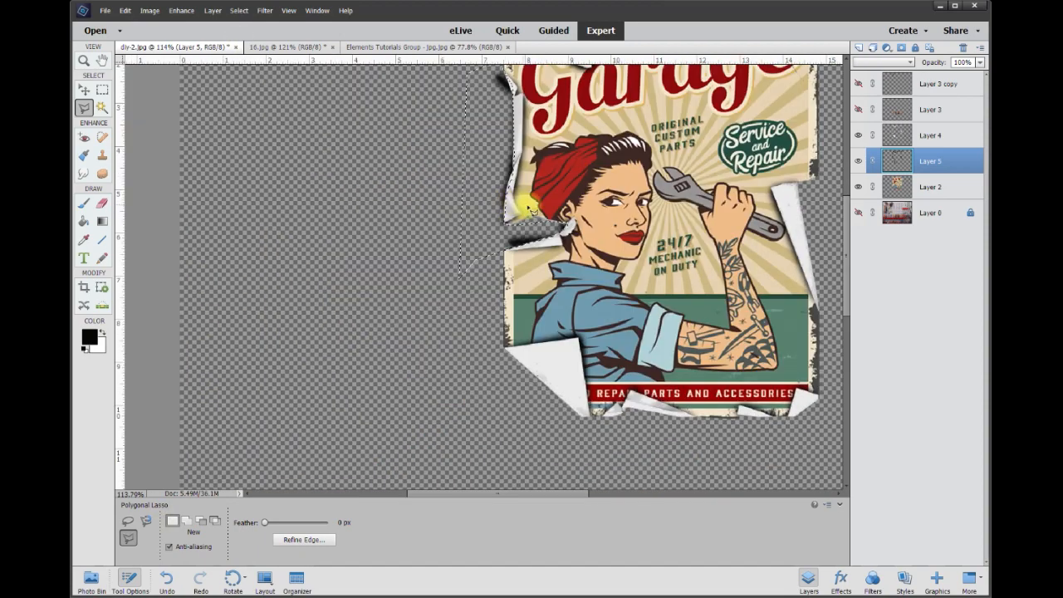
pyautogui.press('Delete')
# Step: Outline the outer edges of the top folds with the Polygonal Lasso, from the top-left corner to the small middle fold
pyautogui.moveTo(847, 231); pyautogui.dragTo(845, 202)
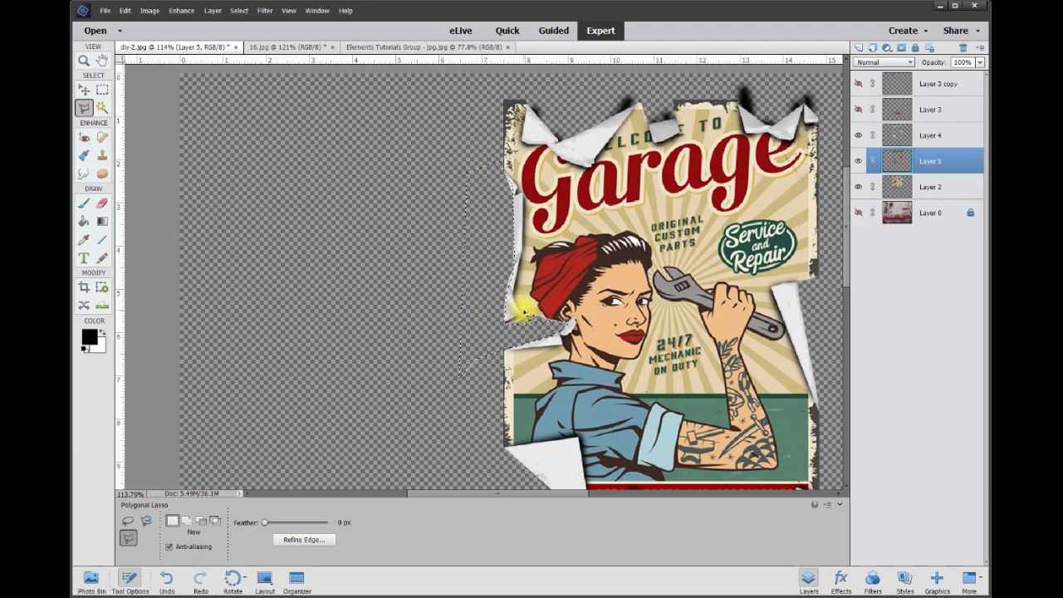
pyautogui.scroll(5, 359, 168)
pyautogui.click(200, 130)
pyautogui.click(213, 170)
pyautogui.click(269, 246)
pyautogui.click(279, 252)
pyautogui.click(431, 168)
pyautogui.click(447, 208)
pyautogui.click(502, 200)
pyautogui.click(514, 163)
# Step: Continue the outline along the top-right folds, close it above the poster, delete the excess shadow, and deselect
pyautogui.click(623, 164)
pyautogui.click(685, 213)
pyautogui.click(753, 171)
pyautogui.click(788, 209)
pyautogui.click(802, 147)
pyautogui.click(713, 129)
pyautogui.click(521, 116)
pyautogui.doubleClick(263, 124)
pyautogui.press('Delete')
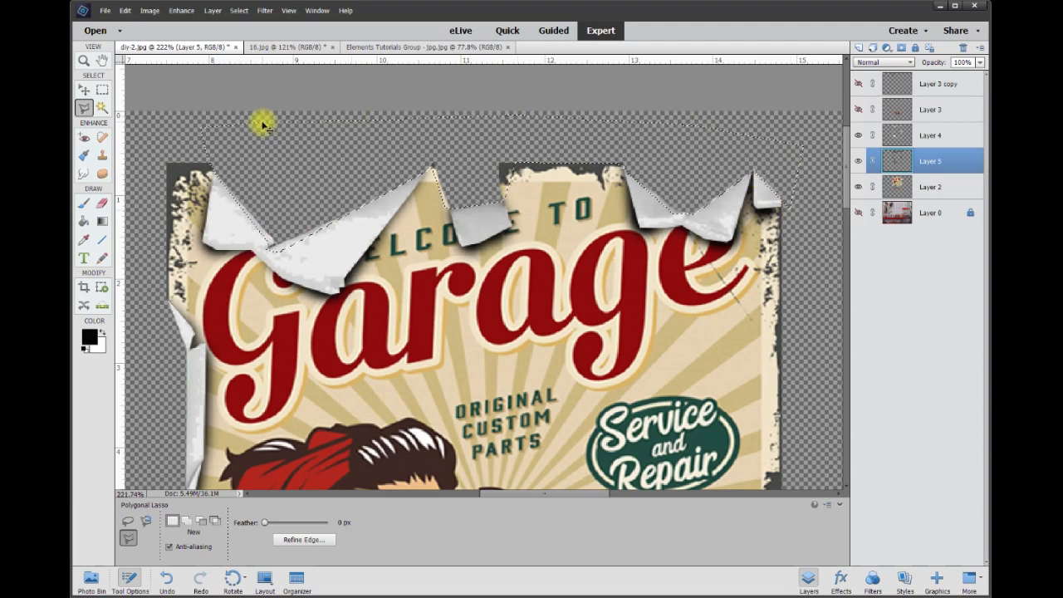
pyautogui.hotkey('ctrl', 'd')
# Step: Examine the whole poster with and without the fold shadows by toggling the visibility of Layer 5
pyautogui.scroll(-4, 144, 221)
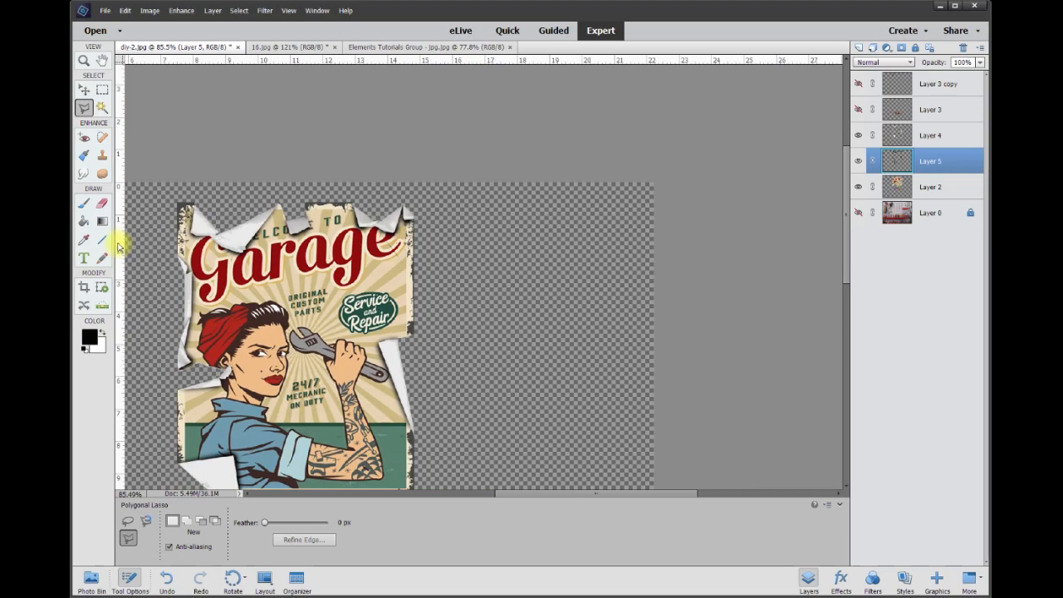
pyautogui.scroll(1, 501, 205)
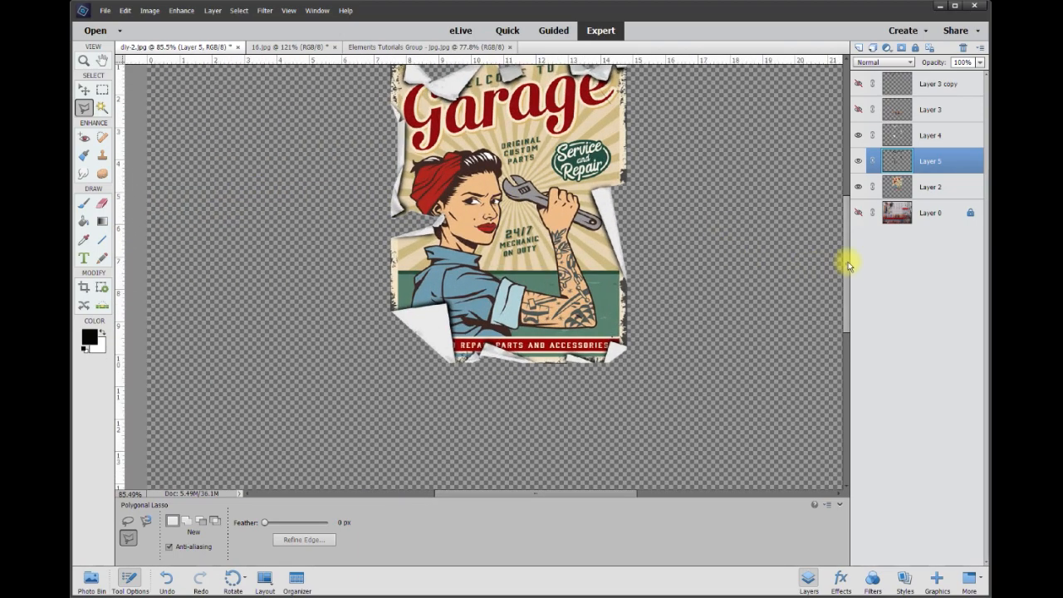
pyautogui.scroll(1, 844, 249)
pyautogui.scroll(2, 778, 222)
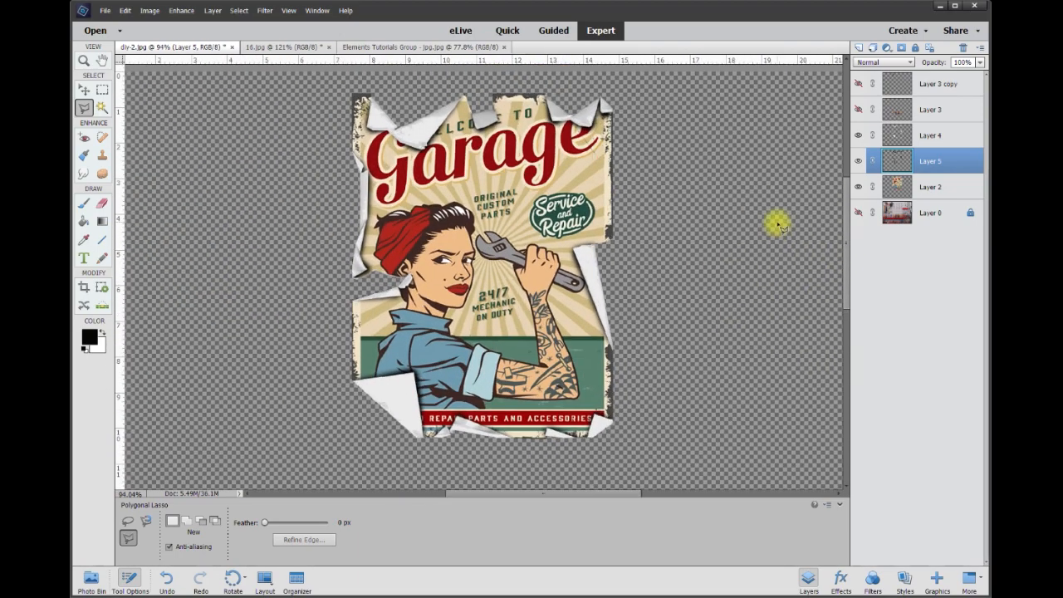
pyautogui.click(858, 163)
pyautogui.click(858, 163)
pyautogui.click(858, 164)
pyautogui.click(859, 164)
pyautogui.click(858, 163)
pyautogui.click(859, 163)
pyautogui.click(859, 164)
pyautogui.click(859, 164)
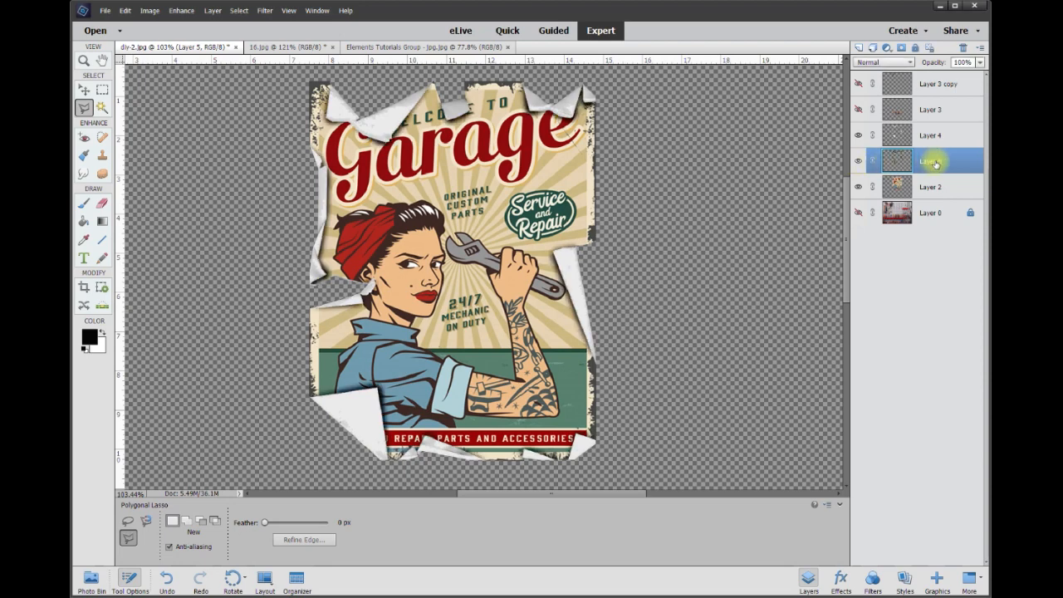
# Step: Set the opacity of the shadow layer, Layer 5, to 75%
pyautogui.click(978, 64)
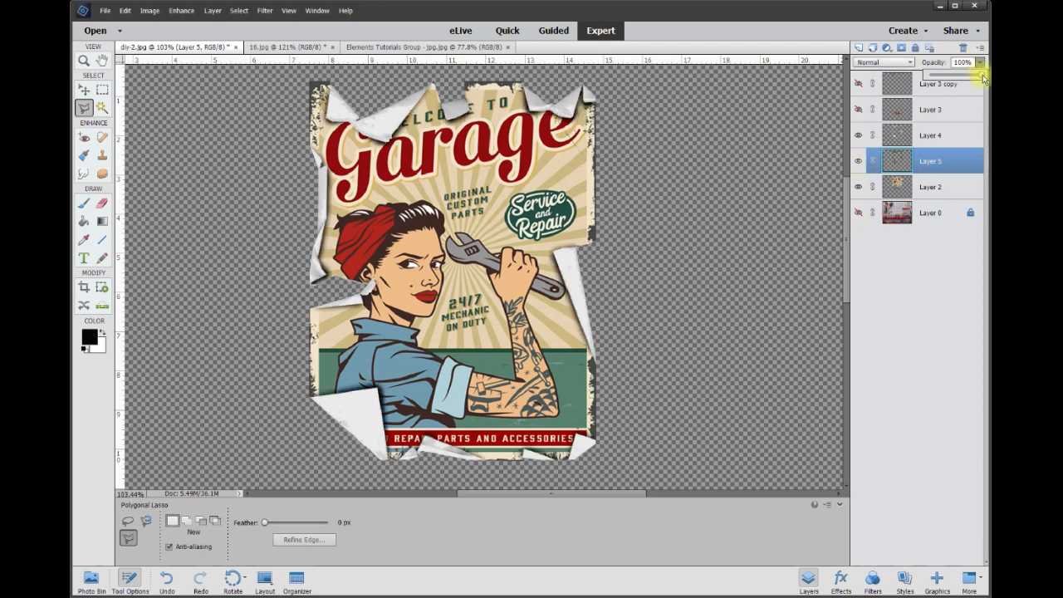
pyautogui.moveTo(963, 78)
pyautogui.mouseDown()
pyautogui.moveTo(927, 79)
pyautogui.moveTo(966, 77)
pyautogui.mouseUp()
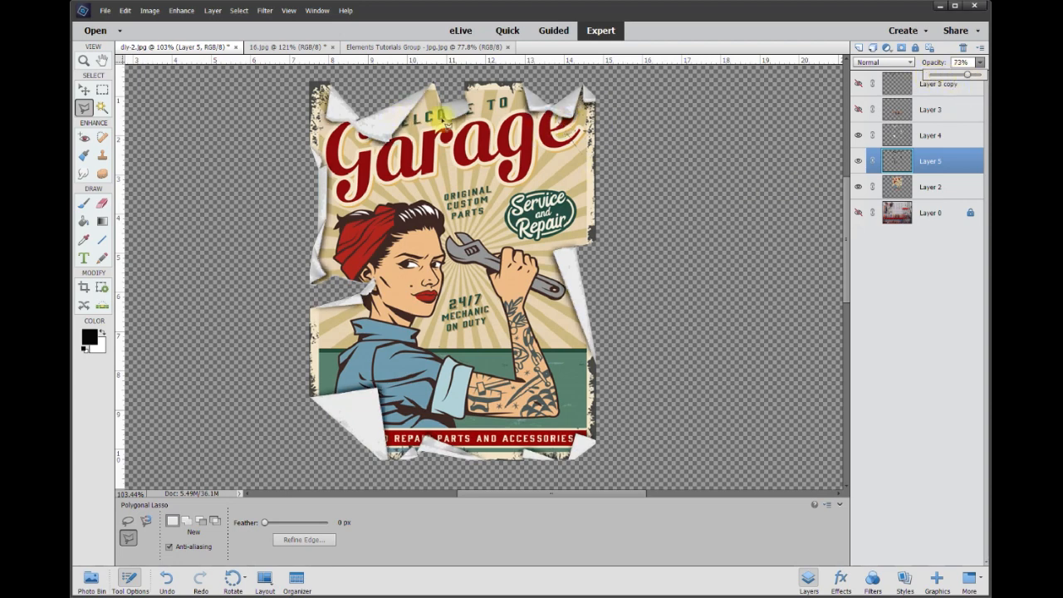
pyautogui.click(961, 63)
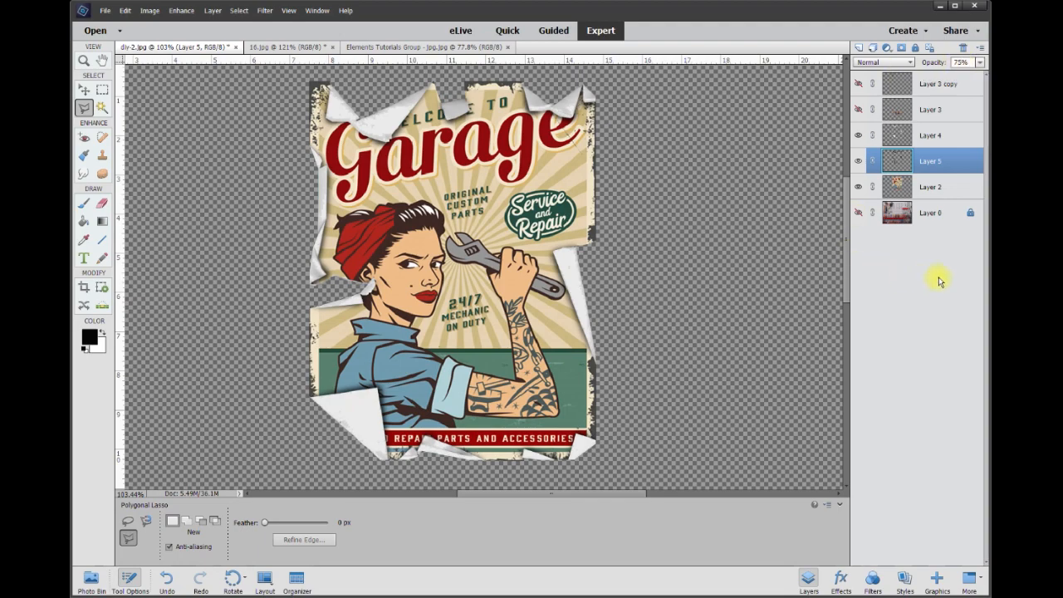
# Step: Look at the source page 16.jpg with its paper folds, and return to the poster image diy-2.jpg
pyautogui.scroll(-4, 702, 212)
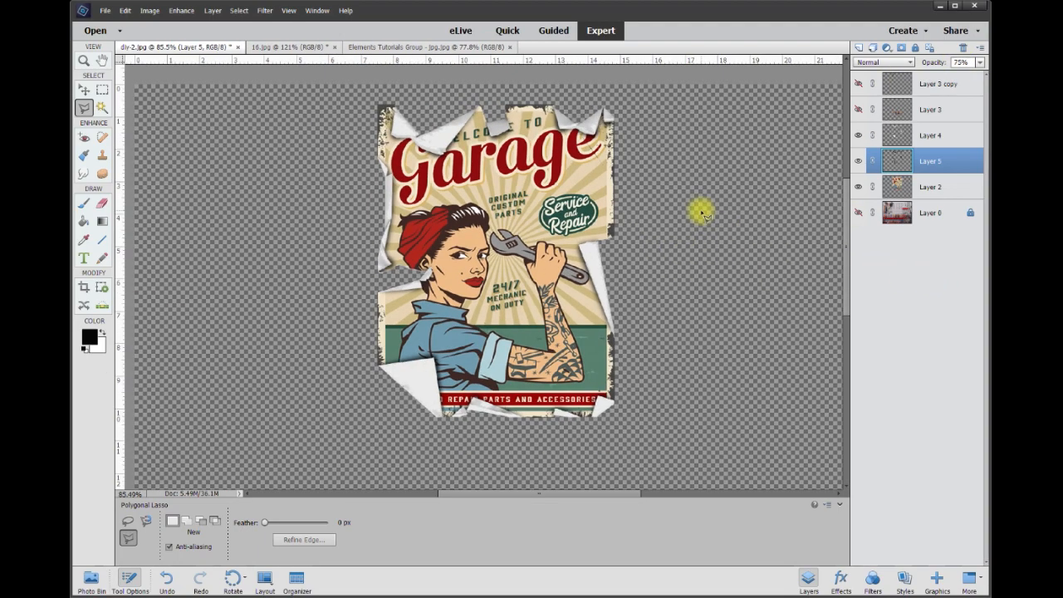
pyautogui.click(289, 47)
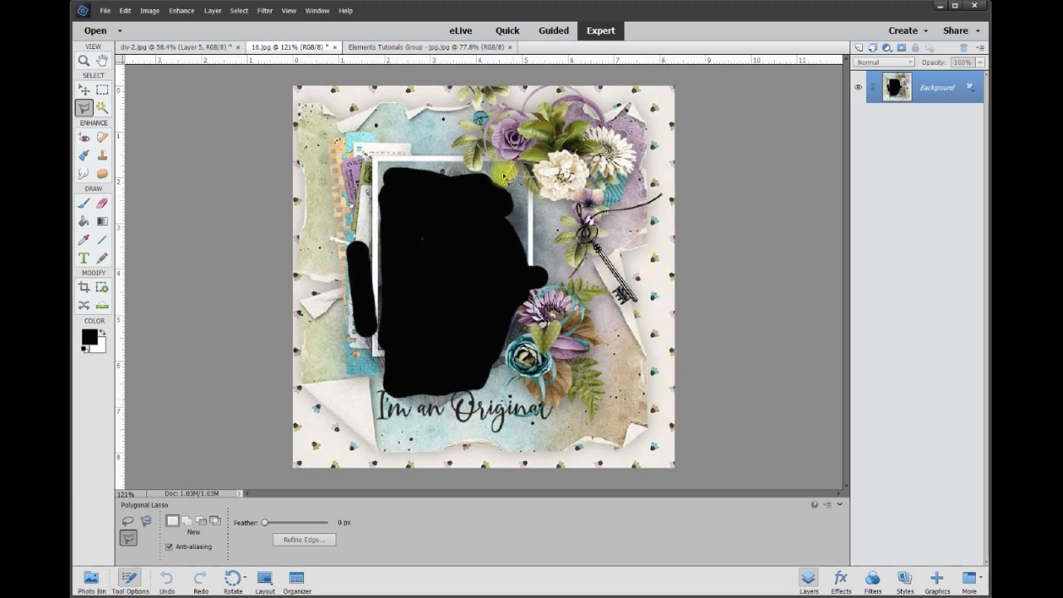
pyautogui.click(216, 47)
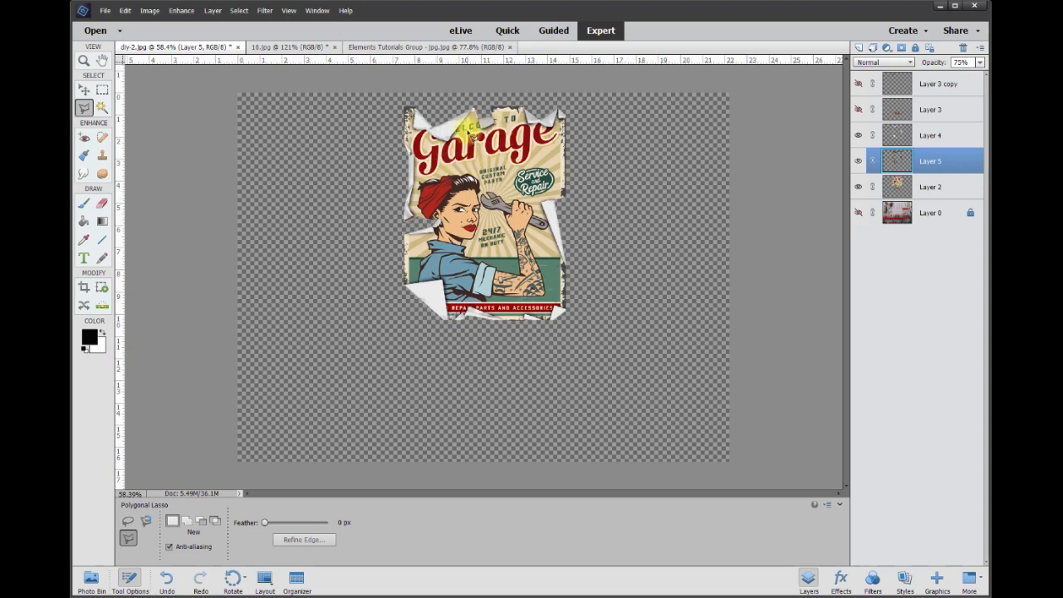
# Step: Show the tool wall on Layer 0 with Layer 3 and Layer 3 copy while hiding Layers 2, 4 and 5, toggling Layer 0 to inspect the tool cutouts
pyautogui.keyDown('alt'); pyautogui.click(859, 214); pyautogui.keyUp('alt')
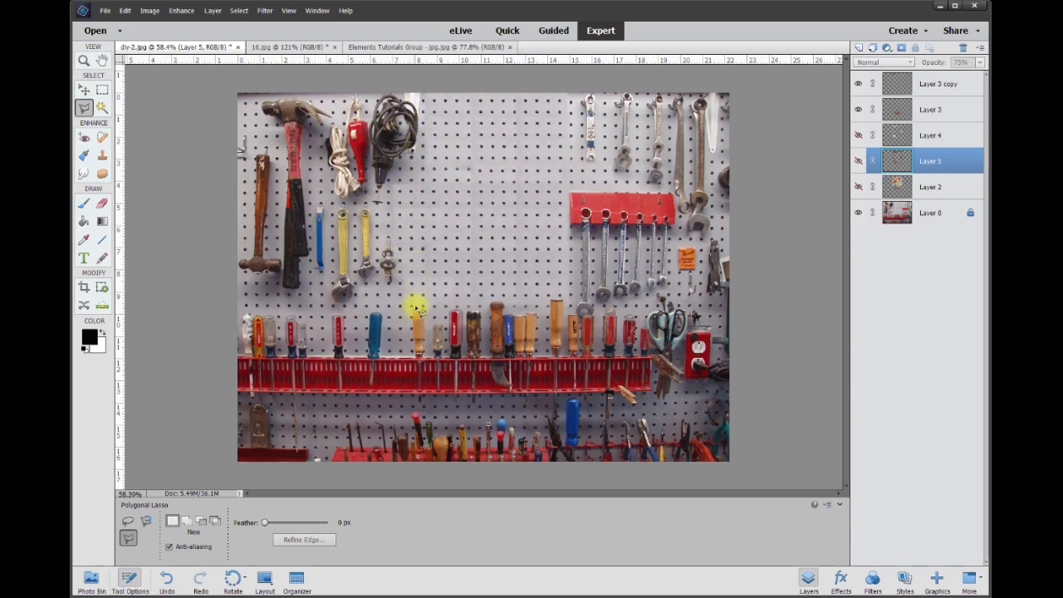
pyautogui.click(859, 213)
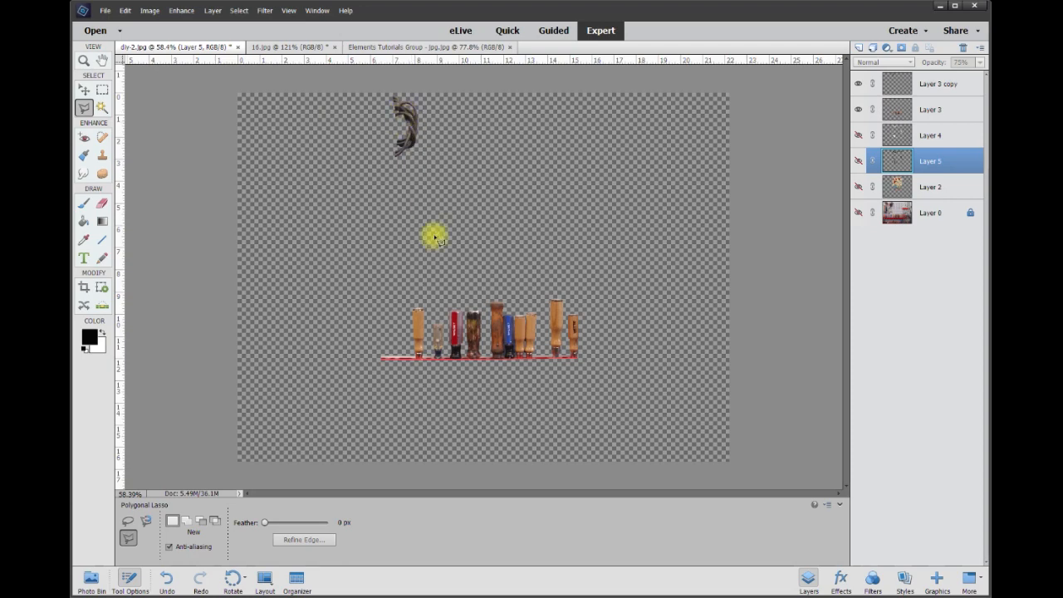
pyautogui.click(859, 214)
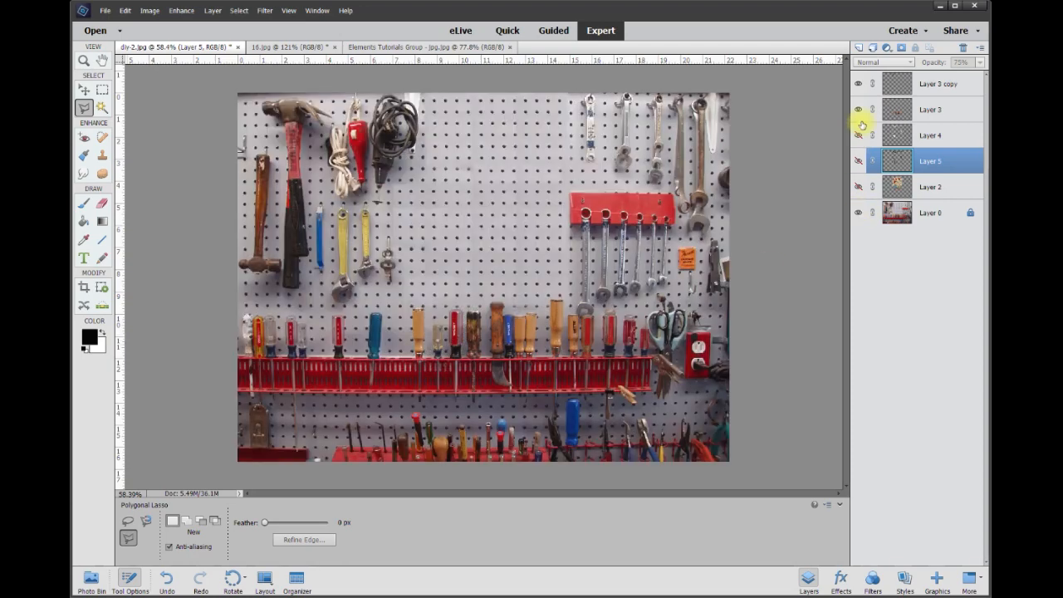
# Step: Show the poster on Layer 2, the folds on Layer 4 and the shadows on Layer 5 over the tool wall
pyautogui.click(860, 188)
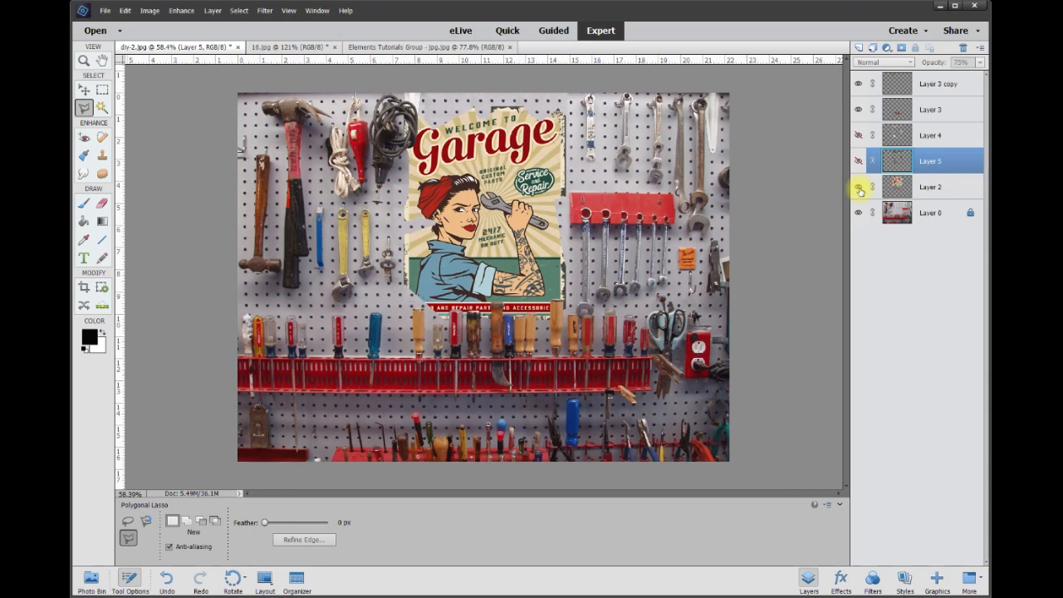
pyautogui.click(859, 137)
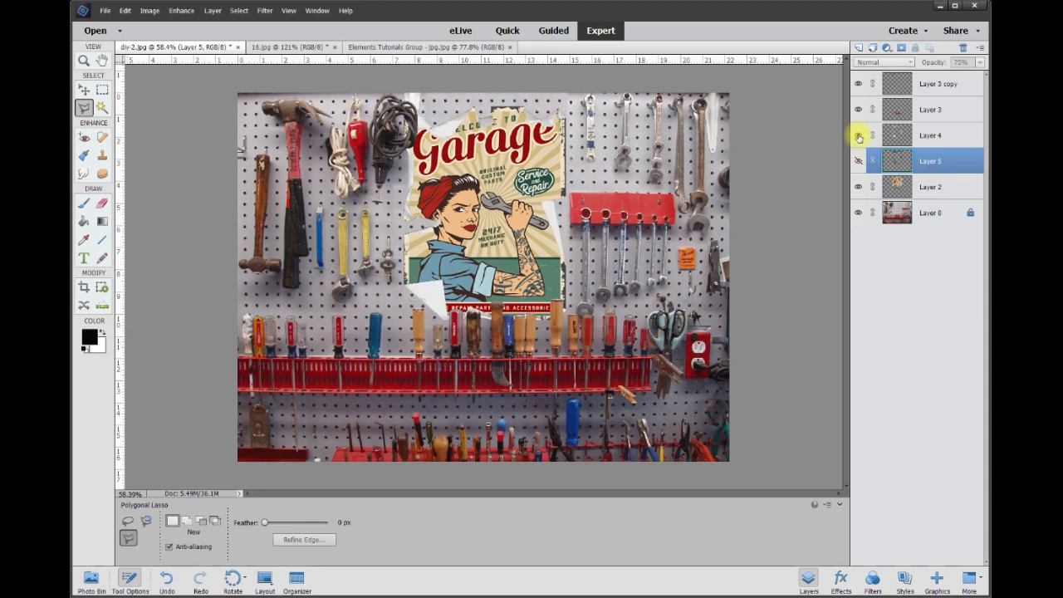
pyautogui.click(858, 161)
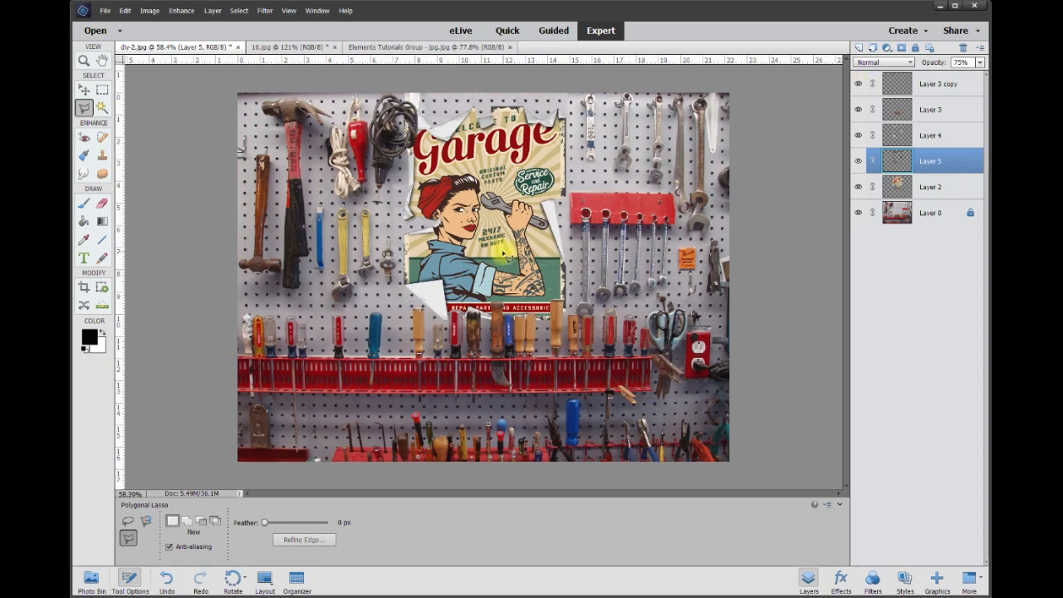
# Step: Compare the finished composite with and without the fold shadows on Layer 5
pyautogui.scroll(1, 636, 186)
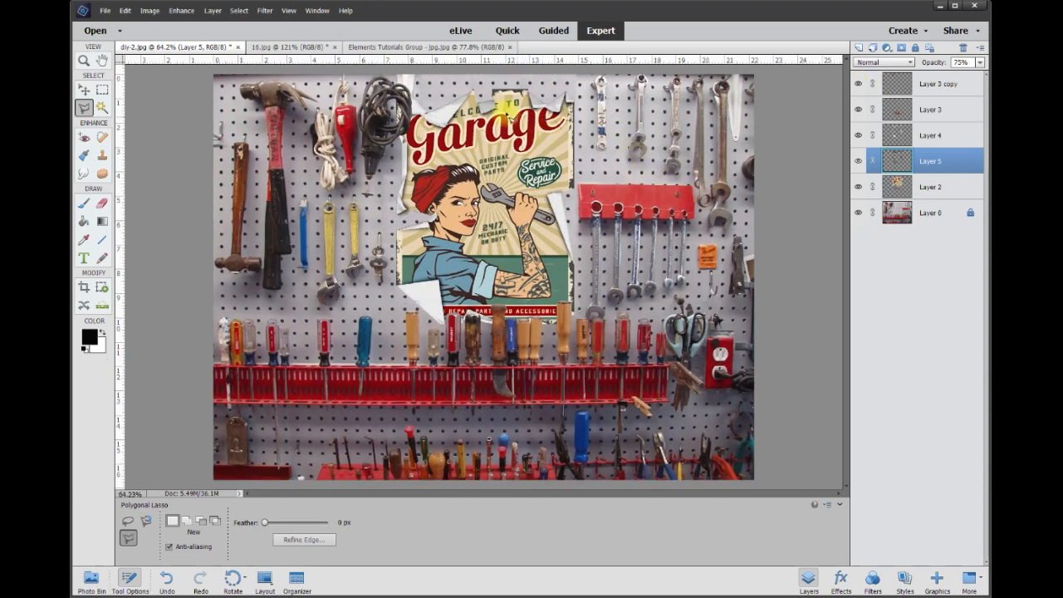
pyautogui.click(859, 161)
pyautogui.click(859, 162)
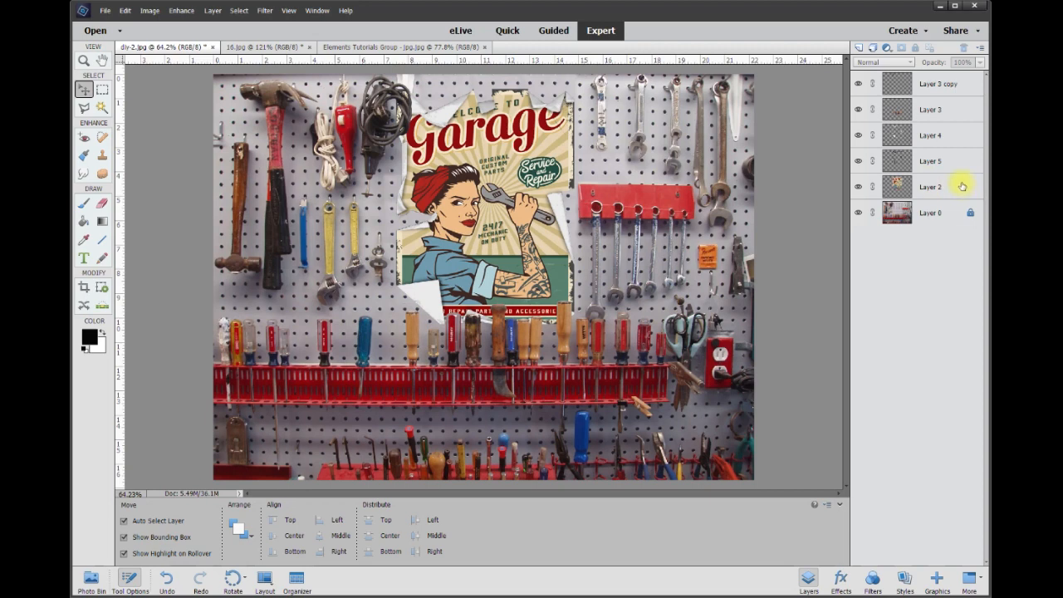
# Step: Add a new layer directly above Layer 0 and paint a soft black shadow around the poster's edges with a 75 px brush
pyautogui.click(928, 214)
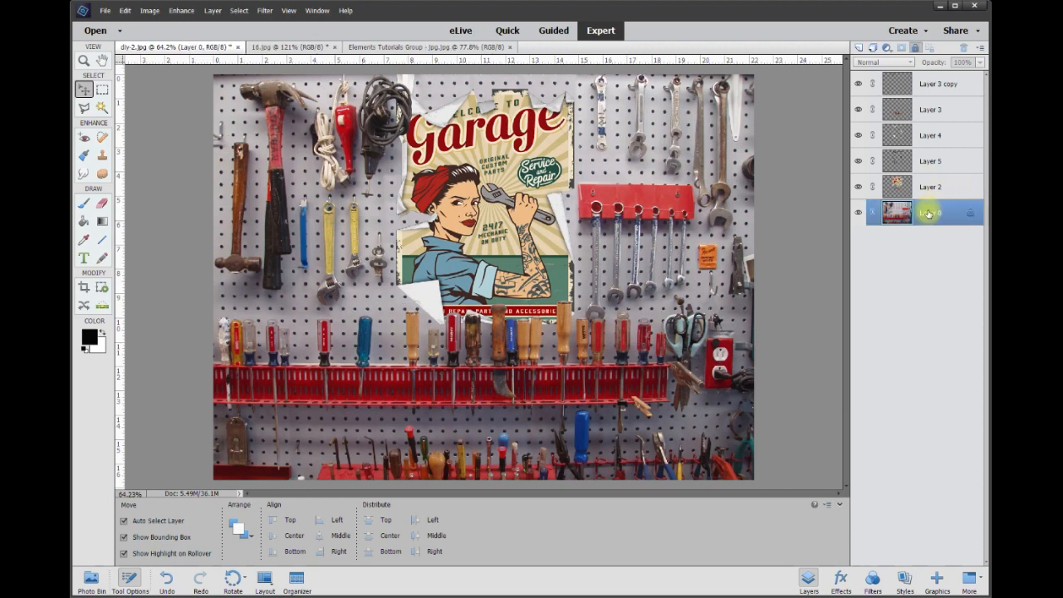
pyautogui.click(861, 48)
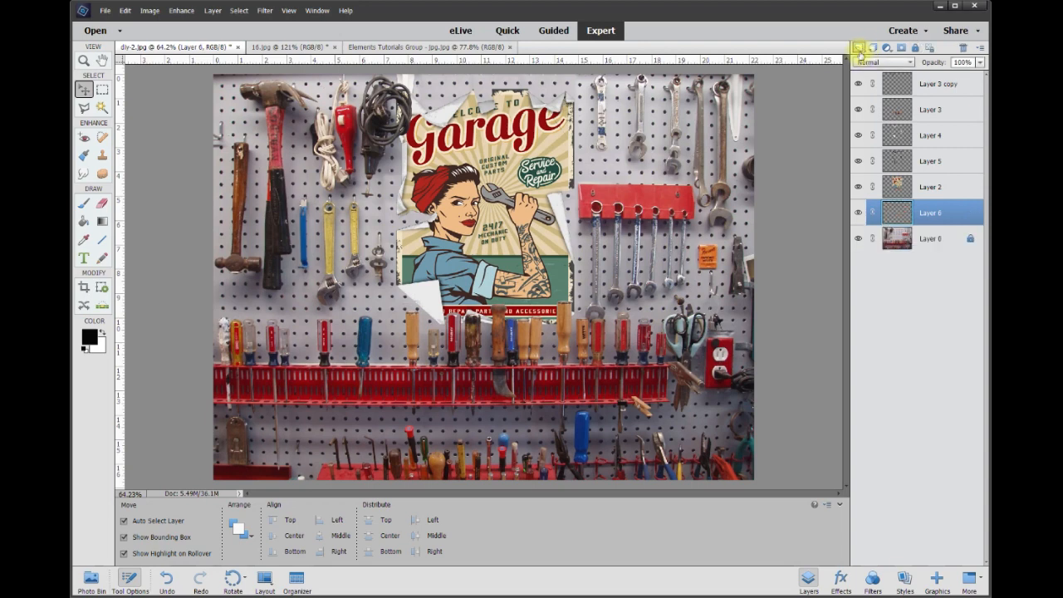
pyautogui.click(85, 203)
pyautogui.click(328, 541)
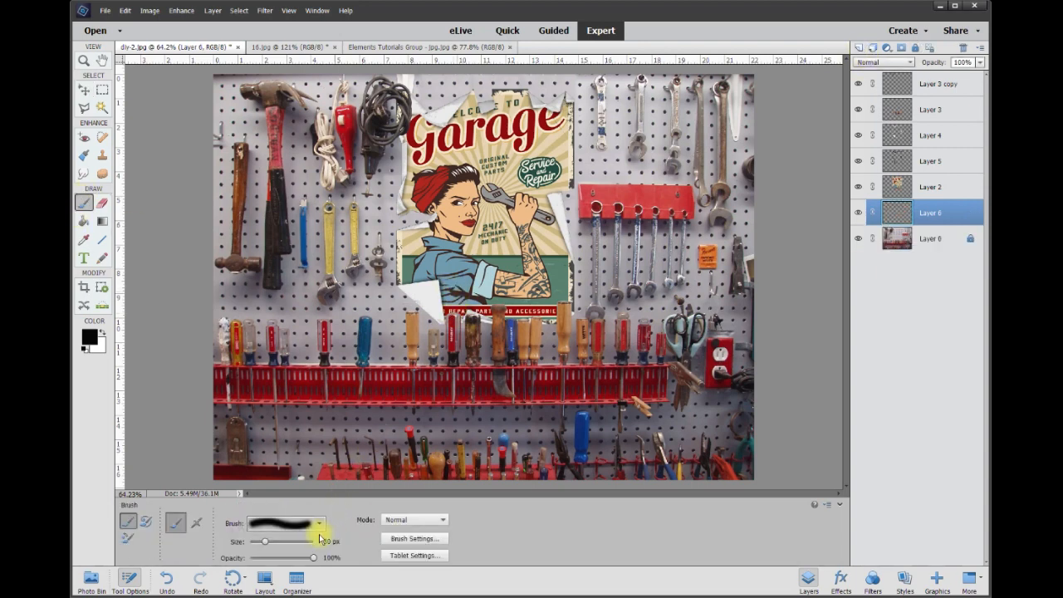
pyautogui.moveTo(330, 541); pyautogui.dragTo(299, 541)
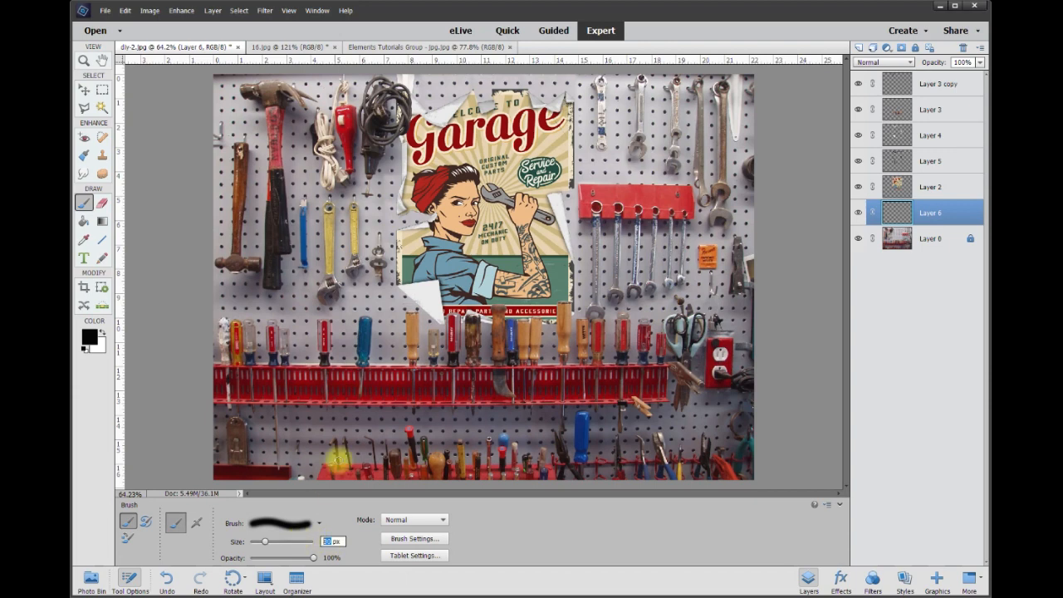
pyautogui.write('75')
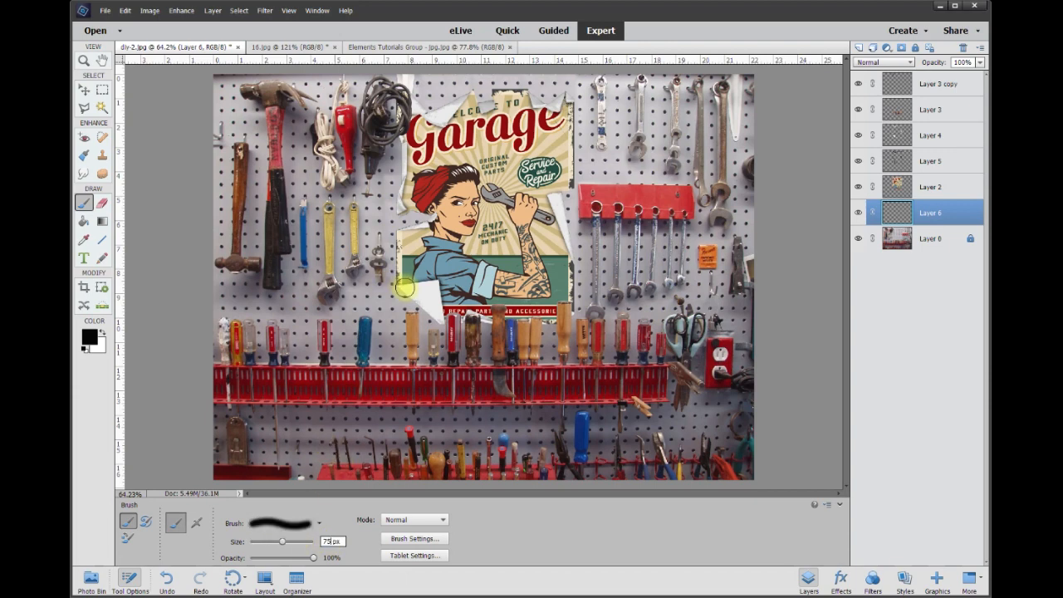
pyautogui.moveTo(404, 289)
pyautogui.mouseDown()
pyautogui.moveTo(441, 317)
pyautogui.moveTo(475, 296)
pyautogui.moveTo(515, 314)
pyautogui.moveTo(564, 310)
pyautogui.moveTo(563, 225)
pyautogui.moveTo(554, 208)
pyautogui.moveTo(563, 260)
pyautogui.moveTo(546, 201)
pyautogui.moveTo(561, 179)
pyautogui.moveTo(566, 105)
pyautogui.moveTo(514, 98)
pyautogui.moveTo(410, 139)
pyautogui.moveTo(407, 195)
pyautogui.moveTo(428, 225)
pyautogui.moveTo(407, 236)
pyautogui.moveTo(409, 281)
pyautogui.moveTo(436, 218)
pyautogui.mouseUp()
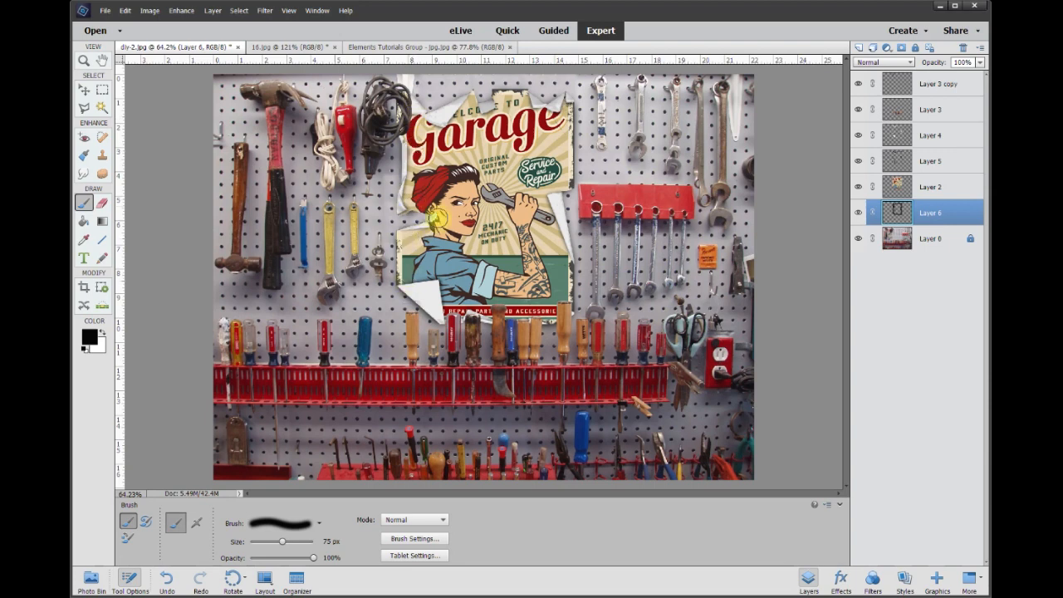
# Step: Compare the composite with and without the painted poster shadow on Layer 6
pyautogui.click(83, 91)
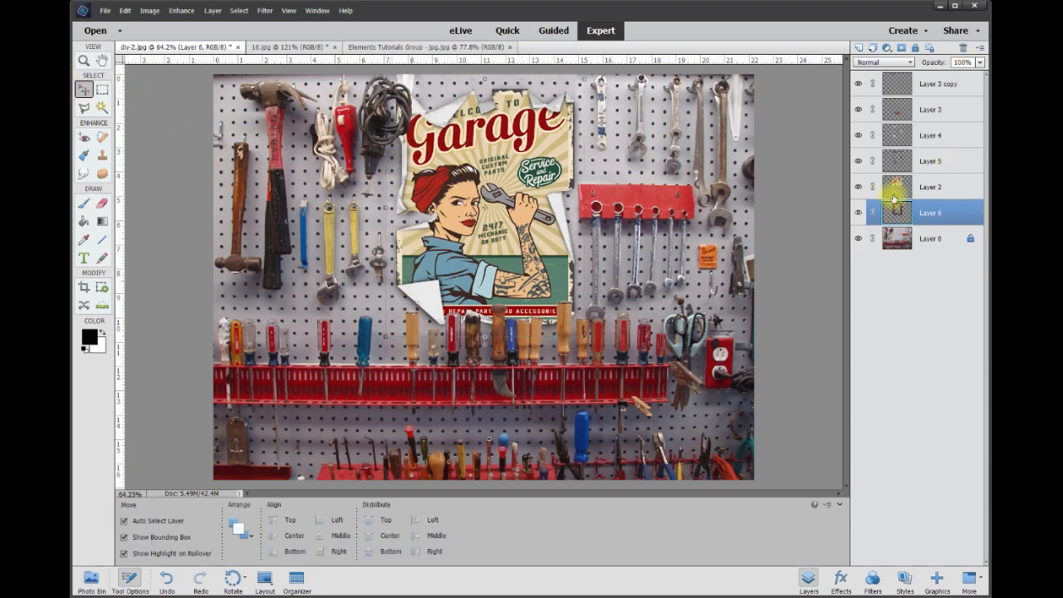
pyautogui.click(859, 213)
pyautogui.click(858, 214)
pyautogui.click(858, 213)
pyautogui.click(858, 214)
pyautogui.click(859, 213)
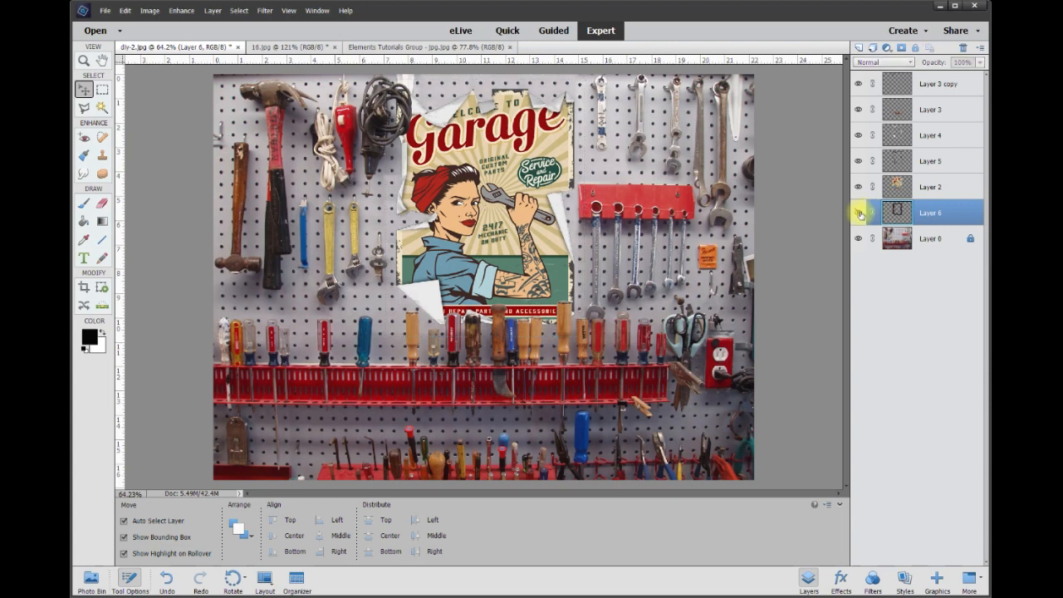
pyautogui.click(859, 214)
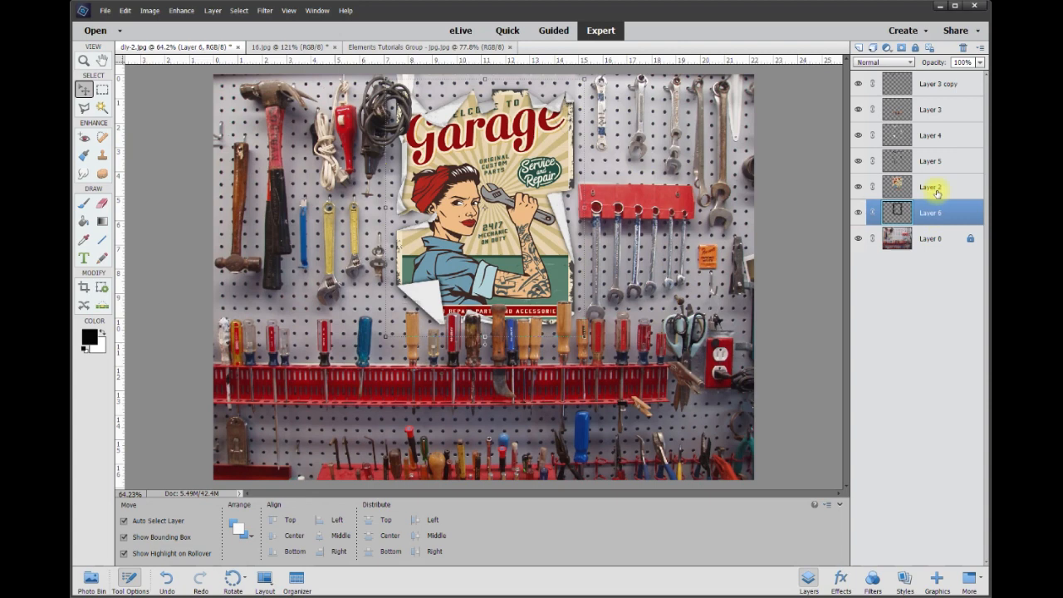
# Step: Lower the opacity of the poster shadow on Layer 6 to 75% and deselect the layer
pyautogui.click(980, 66)
pyautogui.moveTo(982, 77)
pyautogui.mouseDown()
pyautogui.moveTo(938, 78)
pyautogui.moveTo(967, 79)
pyautogui.mouseUp()
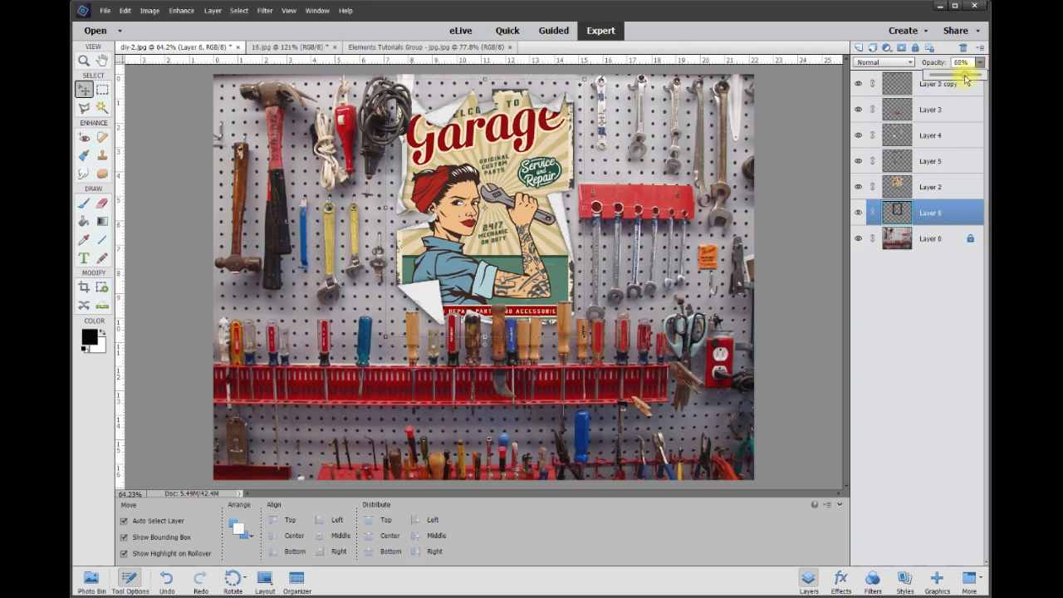
pyautogui.moveTo(964, 74); pyautogui.dragTo(969, 74)
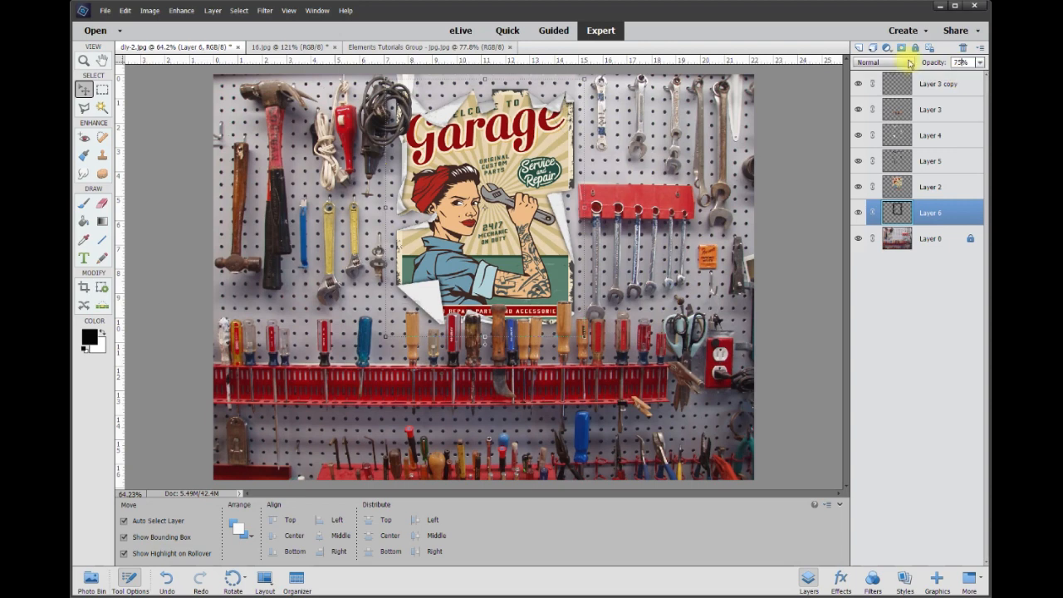
pyautogui.click(790, 211)
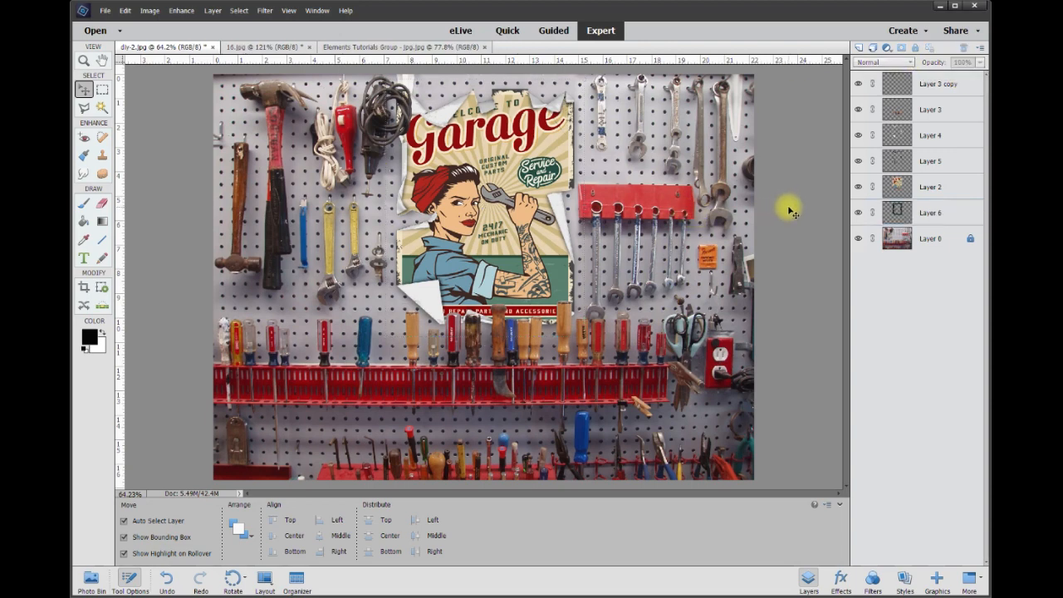